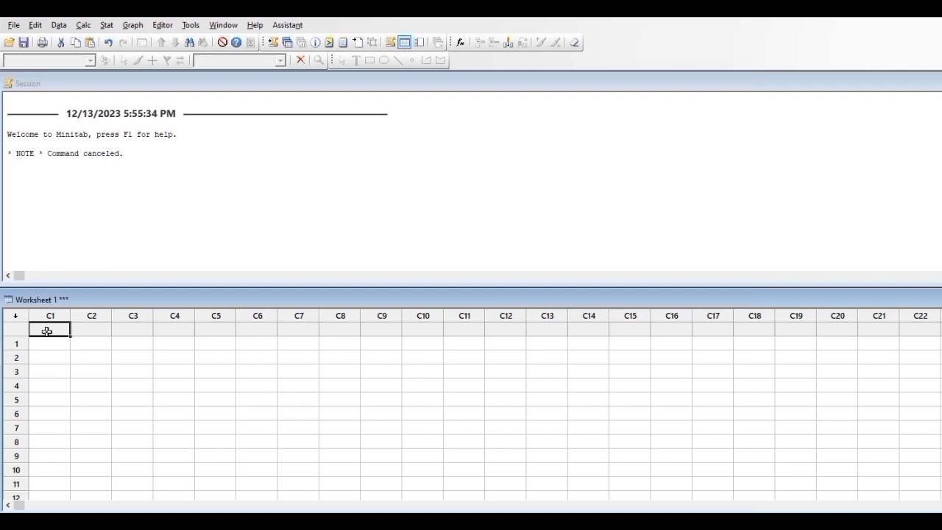
Name the first worksheet column Tablets and the second column Data.
text(Tablets)
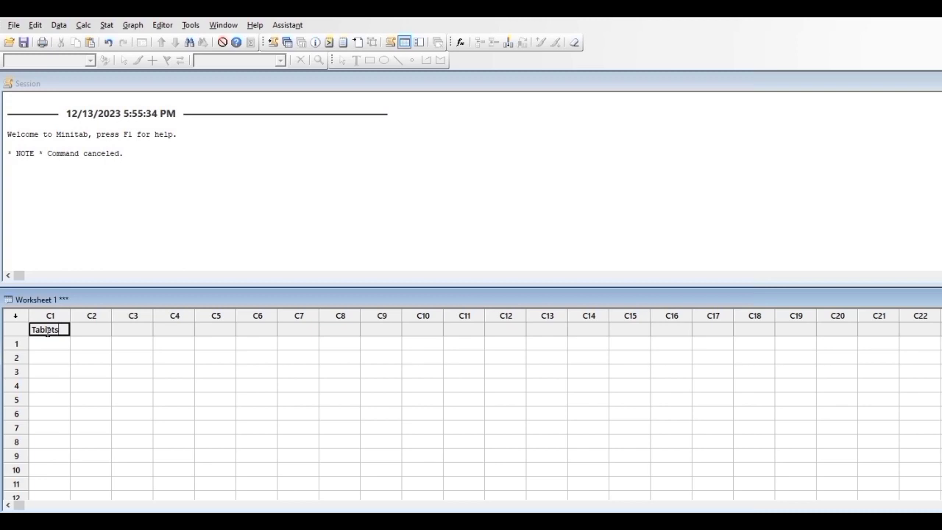
key(Tab)
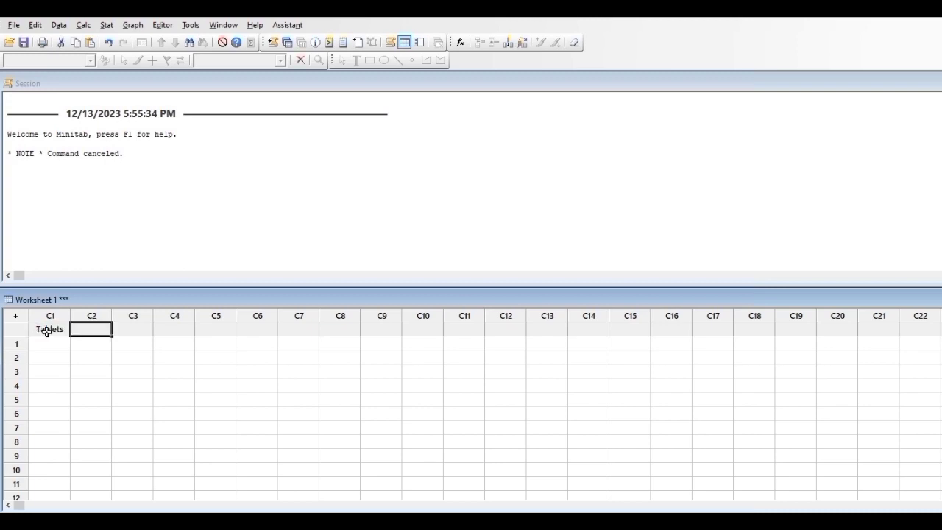
text(Data)
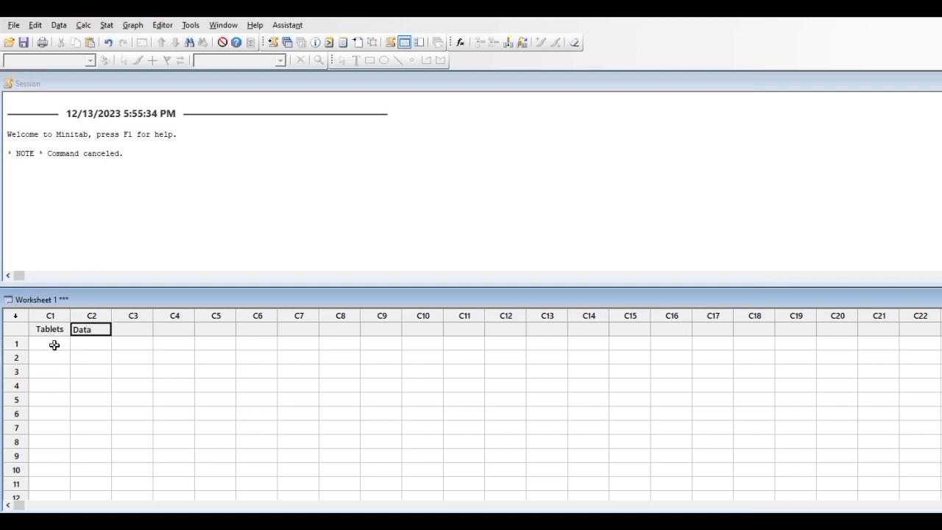
click(54, 344)
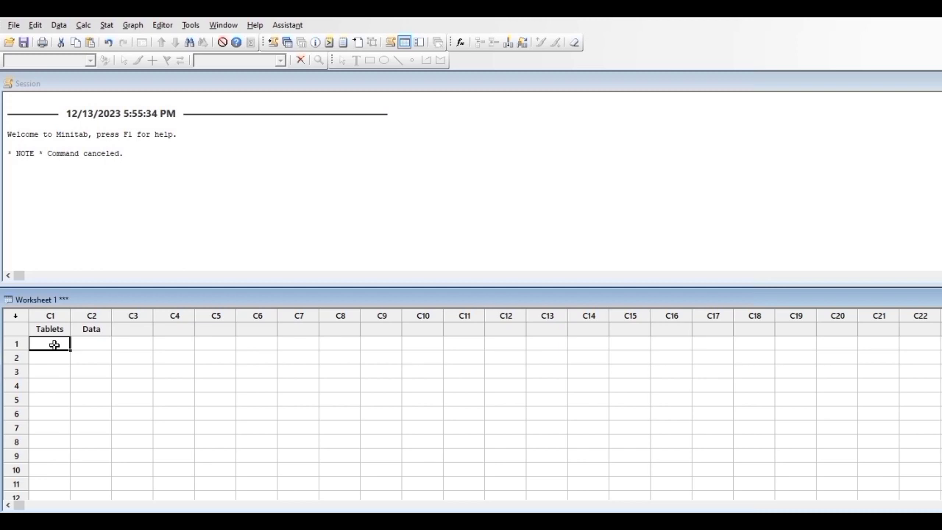
Fill the Tablets column with patterned text values A, B, C and D, listing each value 6 times.
click(83, 25)
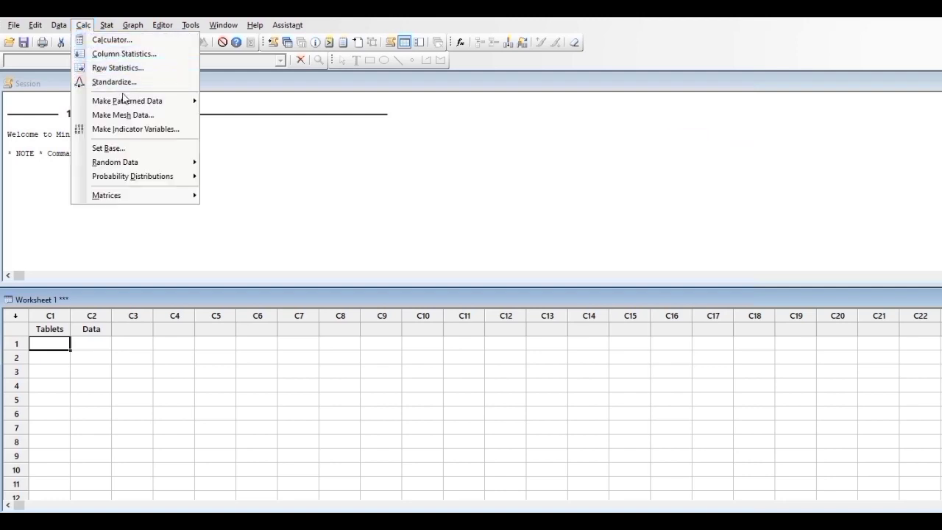
mouse_move(130, 105)
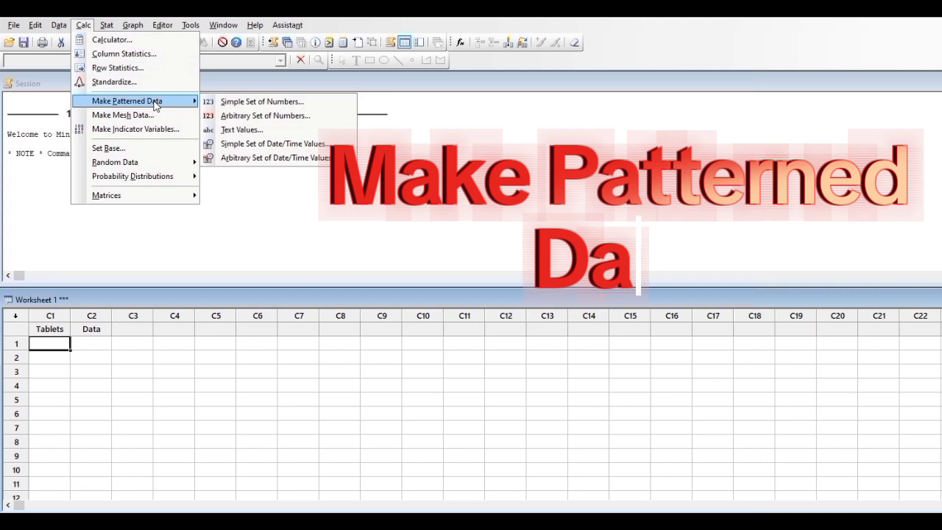
click(247, 134)
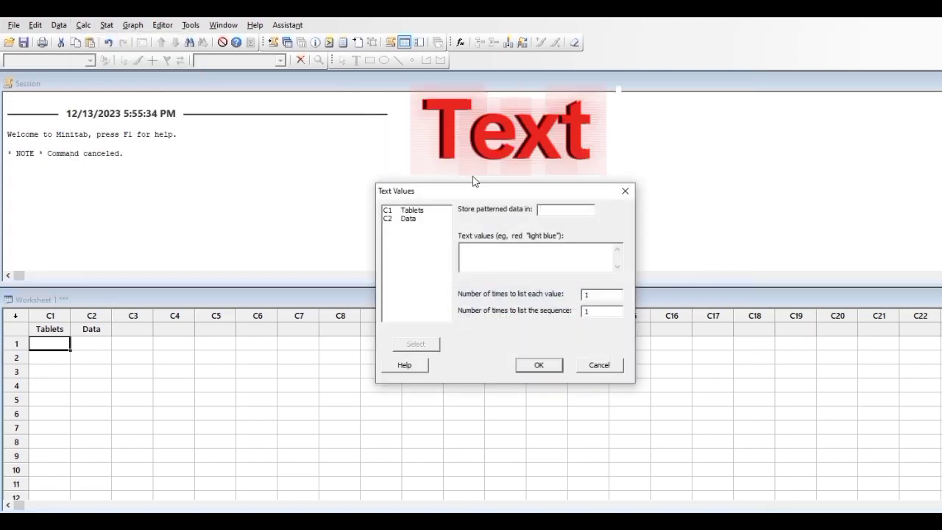
click(417, 212)
click(432, 349)
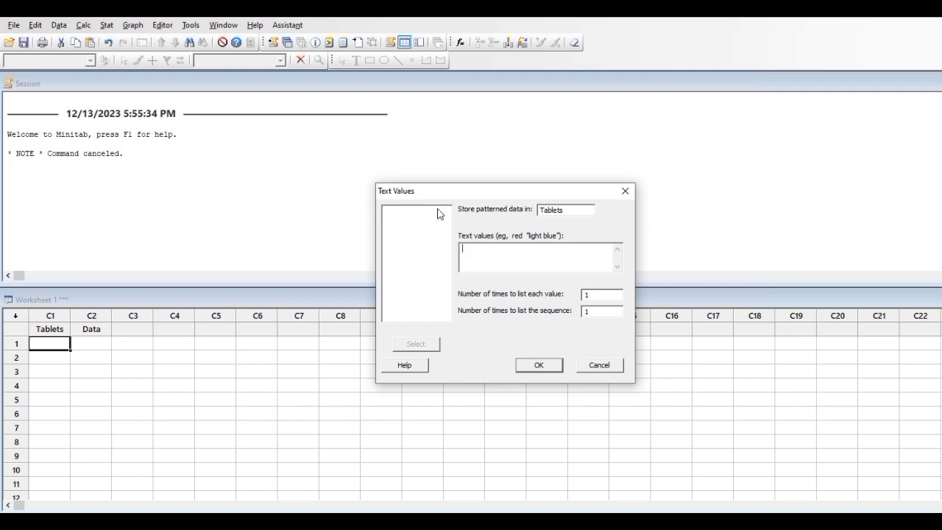
click(497, 248)
text(A B C D)
click(592, 296)
key(BackSpace)
text(6)
click(539, 365)
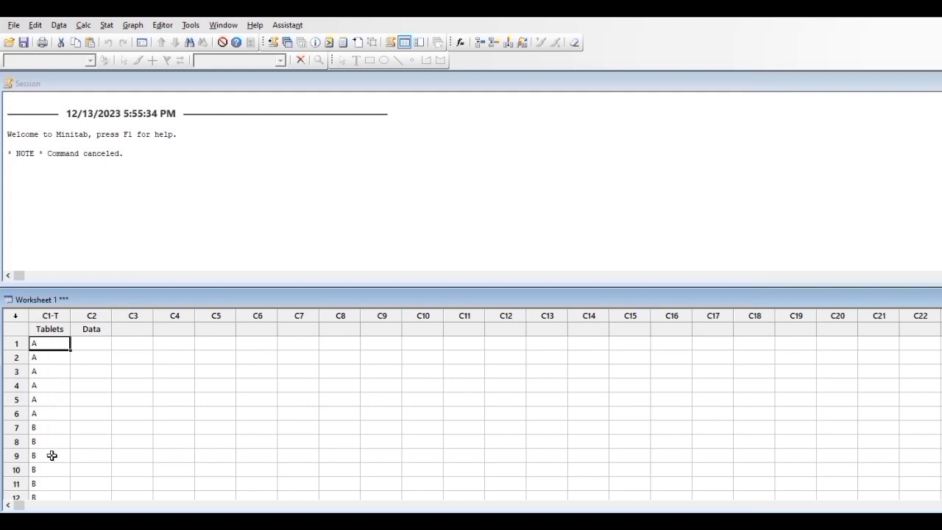
Enter the 24 measurements in the Data column, starting with 3.6 and 4.1 and ending with 4.9 and 5.8 in rows 23 and 24.
click(97, 344)
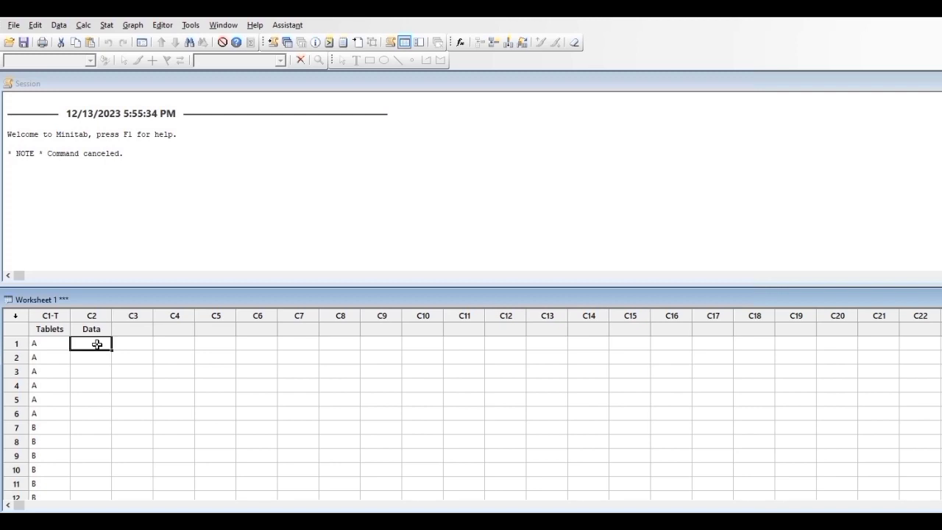
text(3.6)
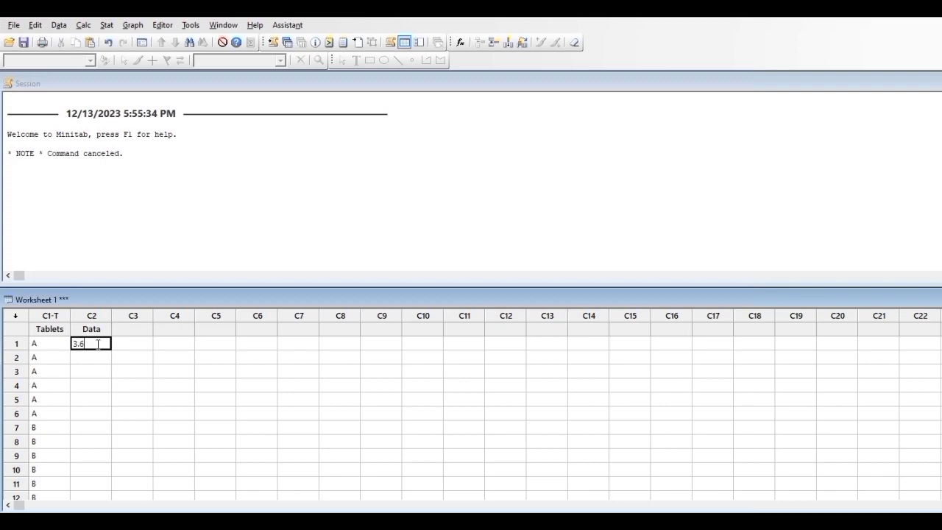
key(Return)
key(Return)
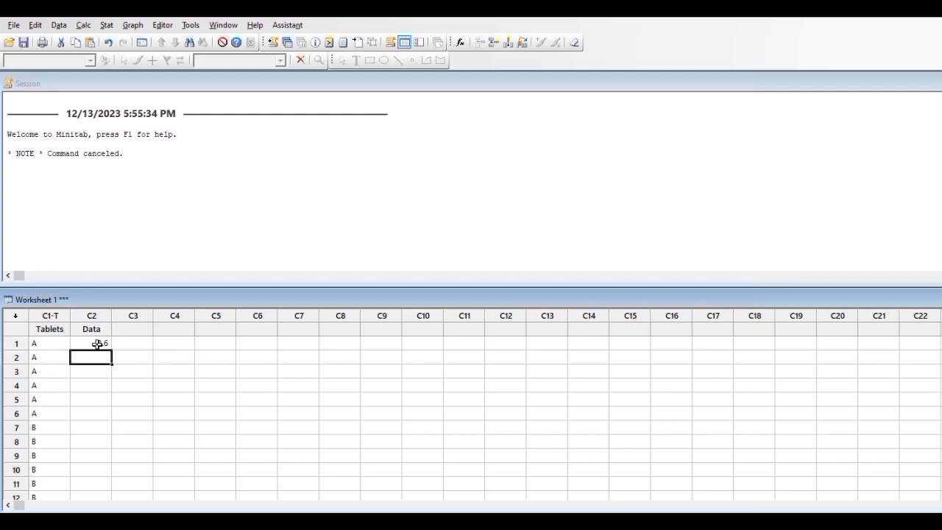
text(4)
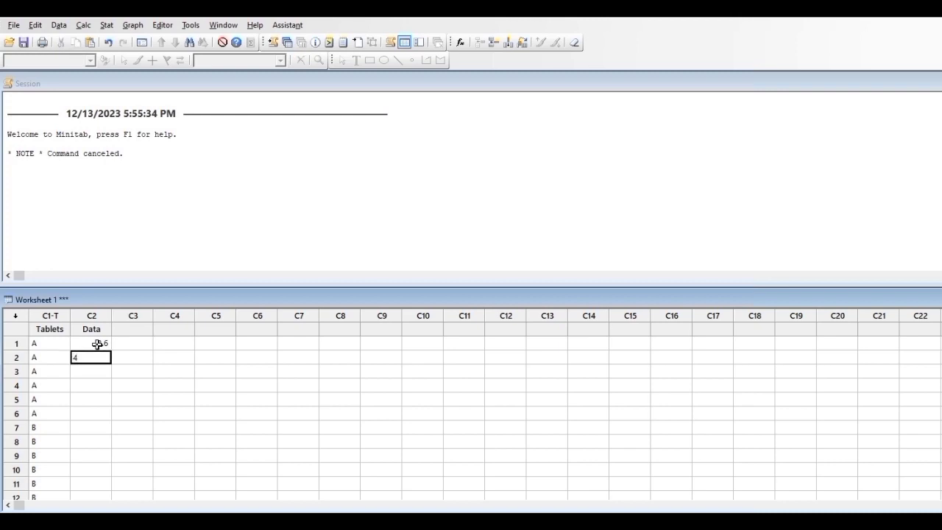
text(.1)
key(Return)
text(4.9)
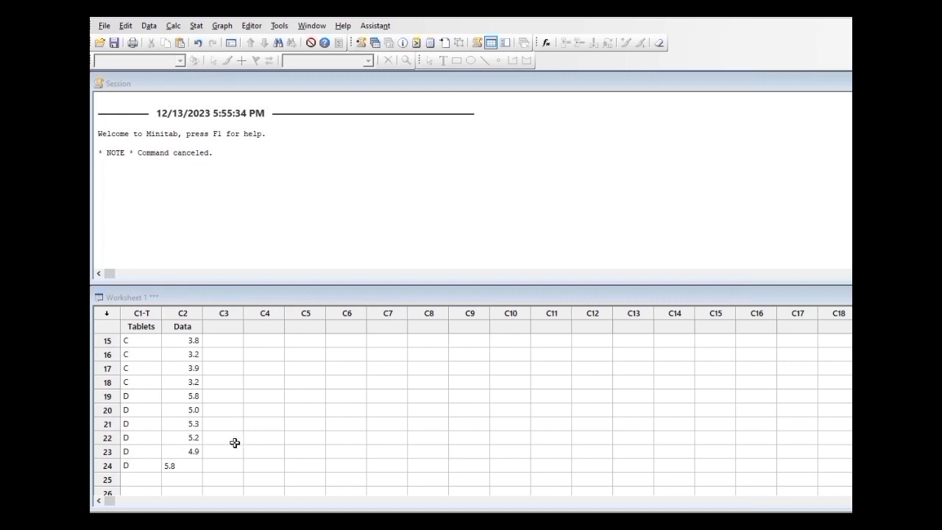
click(186, 450)
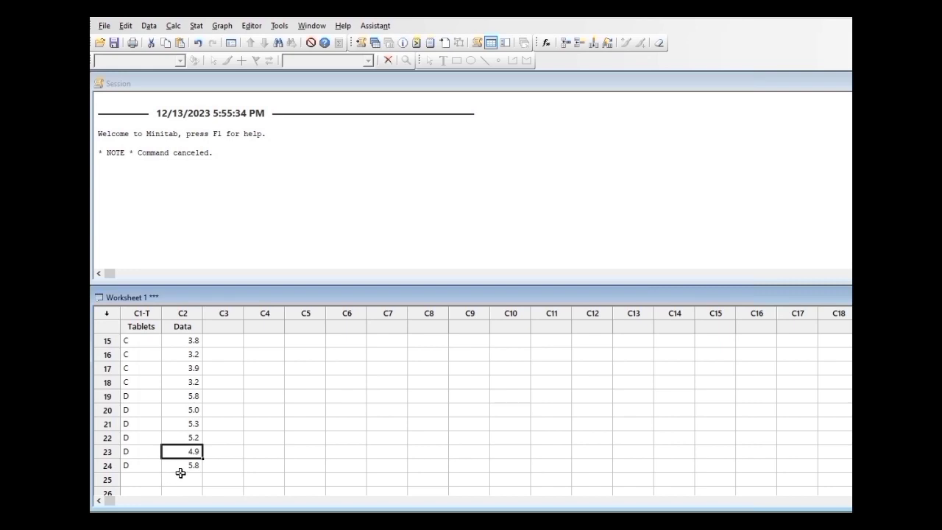
Run a one-way ANOVA with Data as the response and Tablets as the factor, with the response data in one column.
click(196, 27)
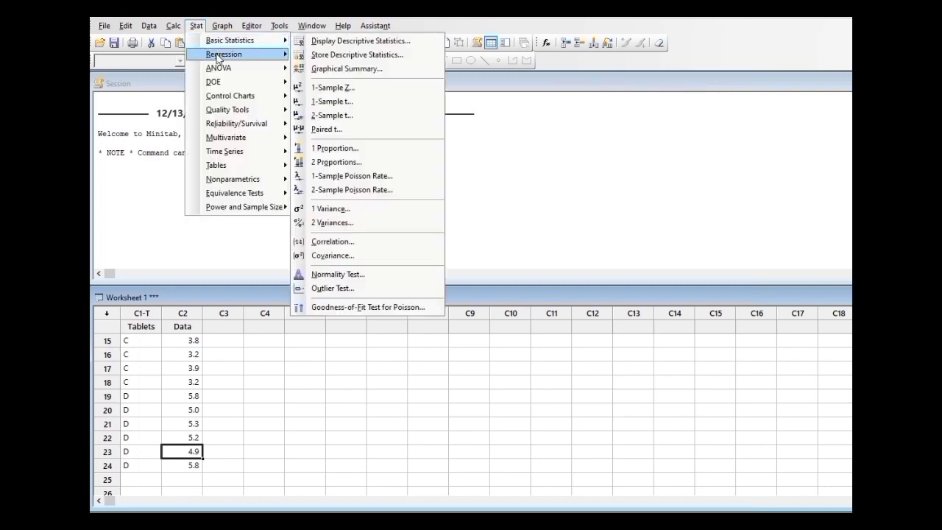
mouse_move(226, 70)
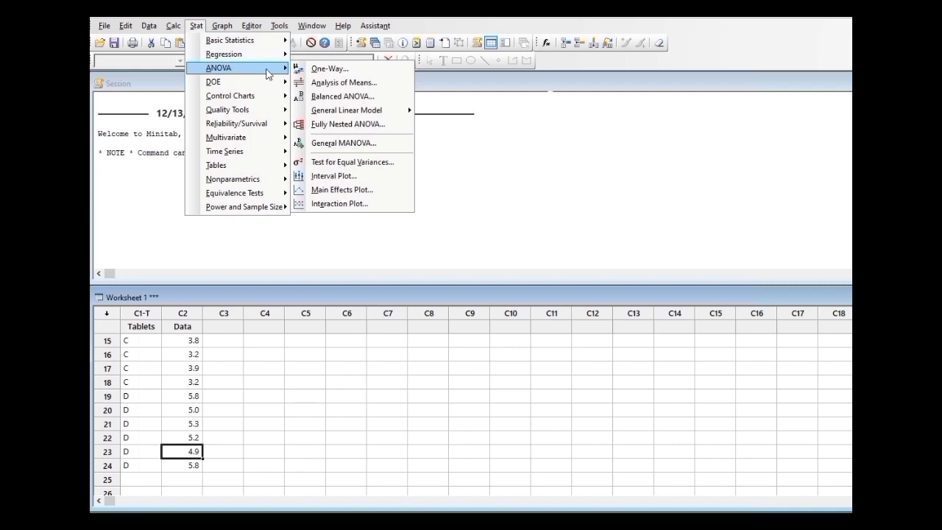
click(325, 69)
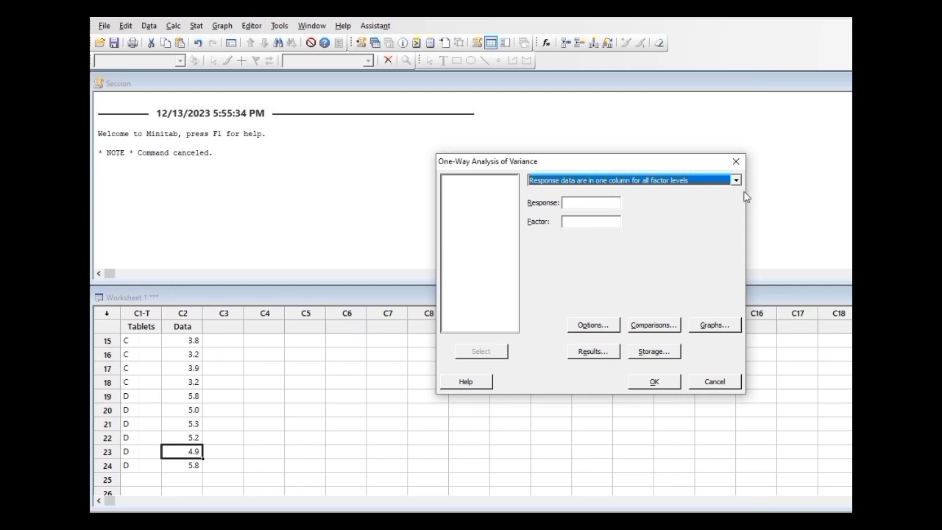
click(591, 204)
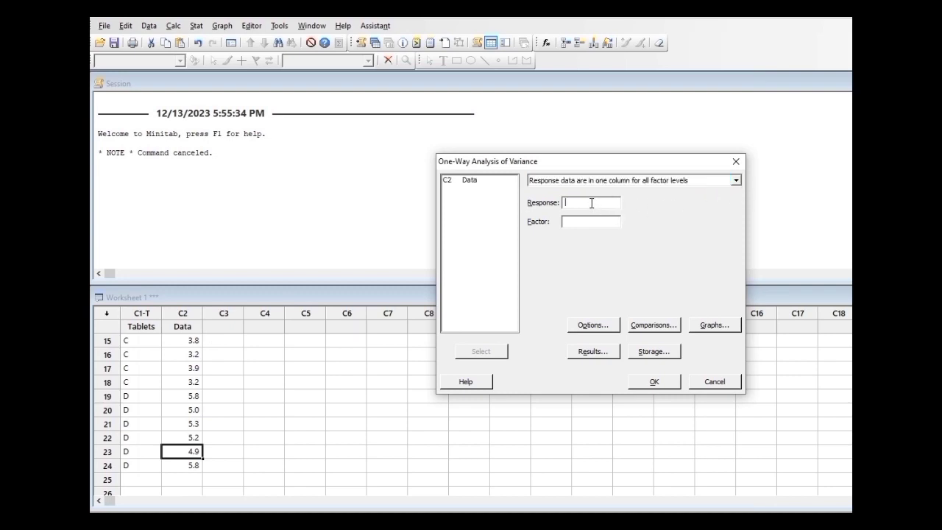
double_click(467, 181)
double_click(473, 180)
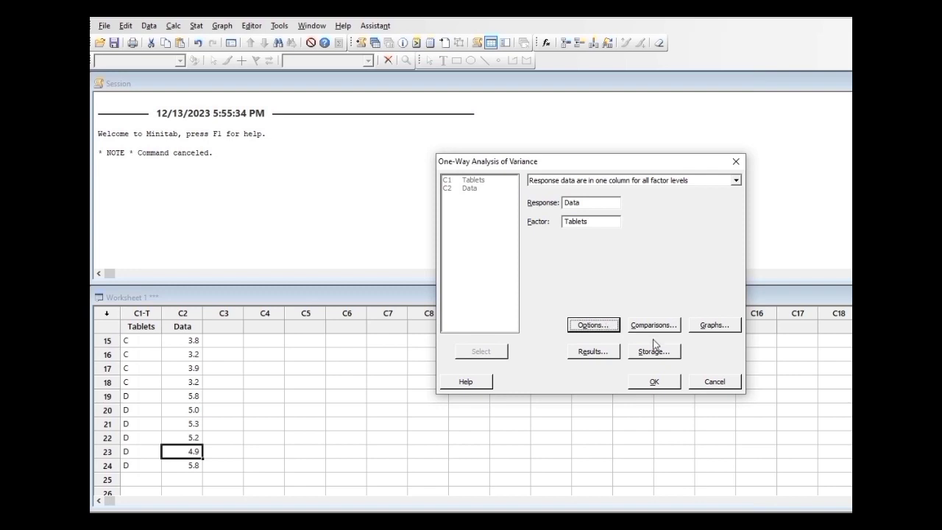
click(654, 382)
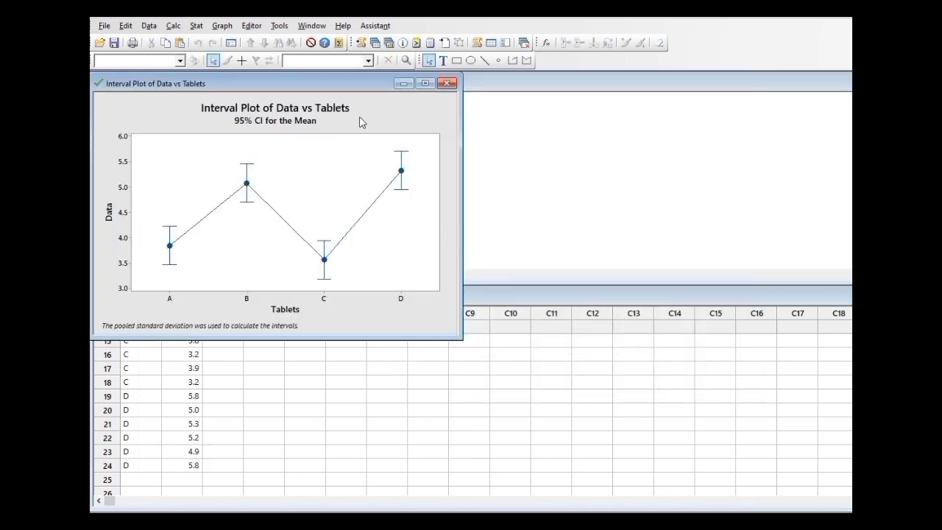
Minimize the interval plot and examine the Analysis of Variance table in the session output.
click(403, 83)
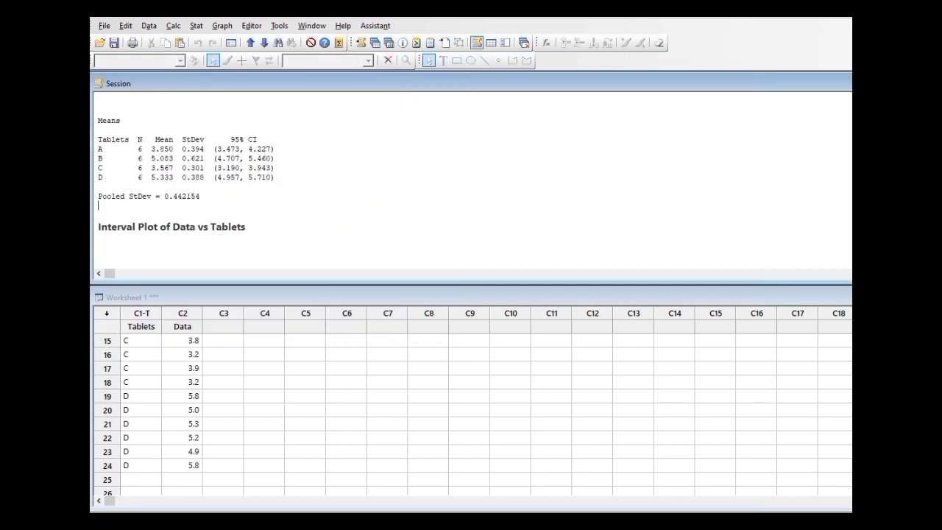
key(Up)
key(Up)
key(Up)
key(Up)
key(Up)
key(Up)
key(Up)
key(Up)
key(Up)
key(Up)
key(Up)
key(Up)
key(Up)
key(Up)
key(Up)
key(Up)
key(Up)
key(Up)
key(Up)
key(Up)
key(Up)
key(Up)
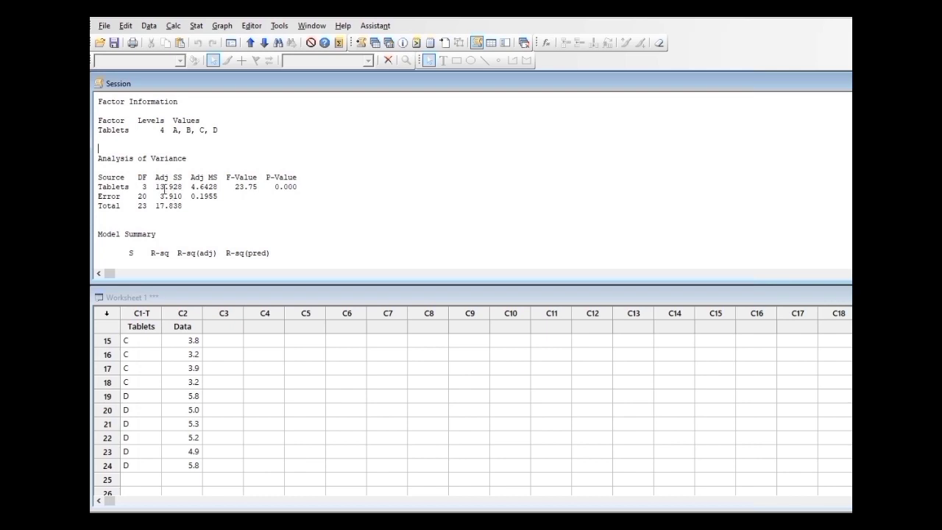
click(197, 26)
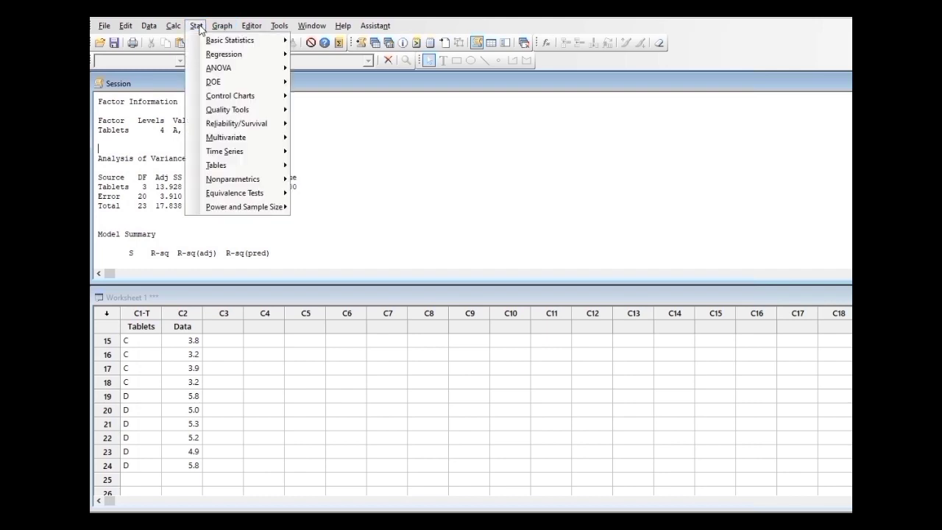
mouse_move(243, 74)
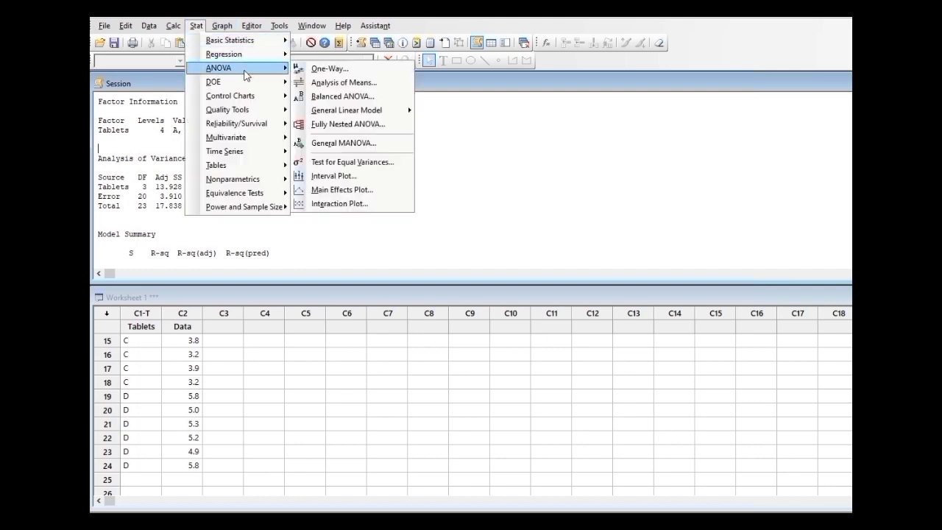
mouse_move(360, 115)
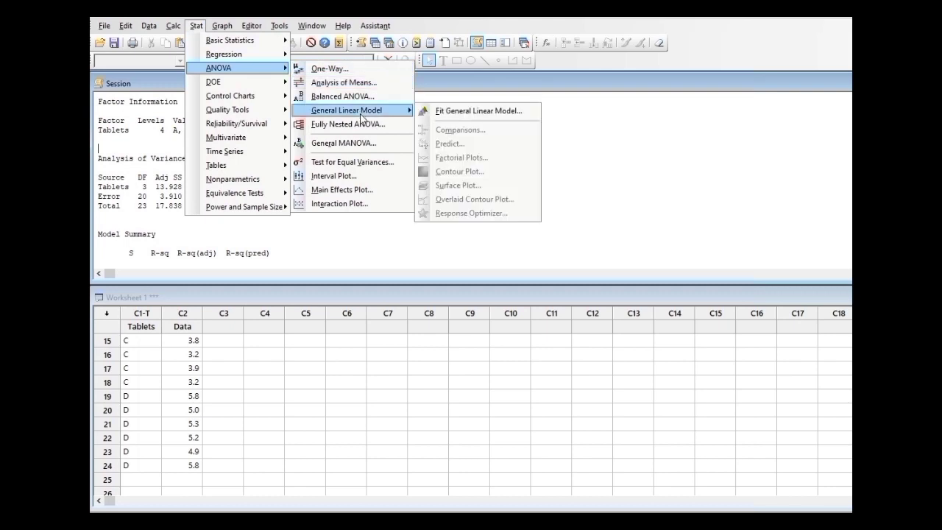
click(358, 68)
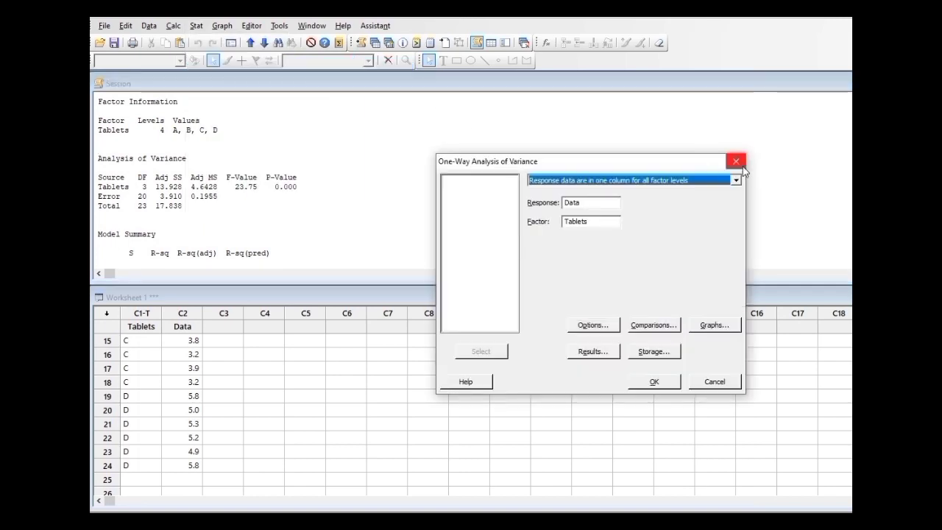
click(736, 161)
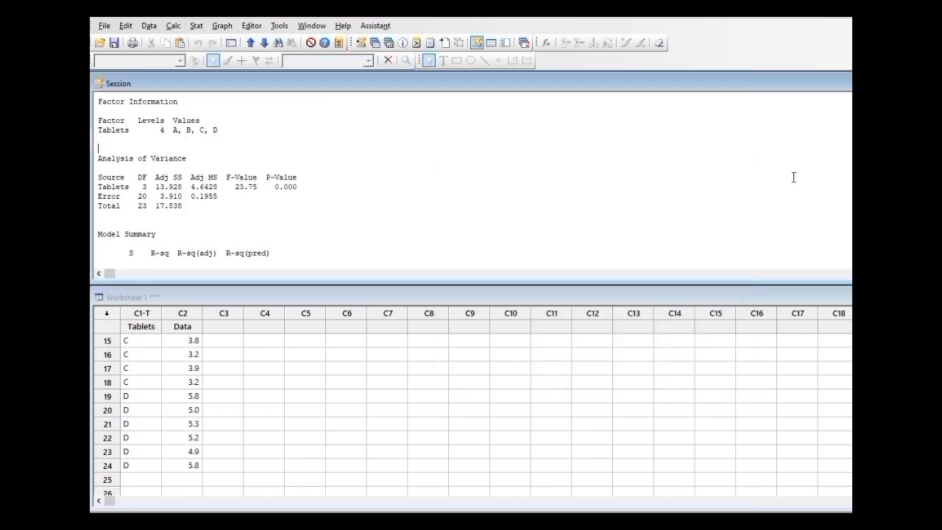
Set up the one-way ANOVA of Data by Tablets with Tukey and Fisher comparisons, leaving Dunnett off.
click(197, 27)
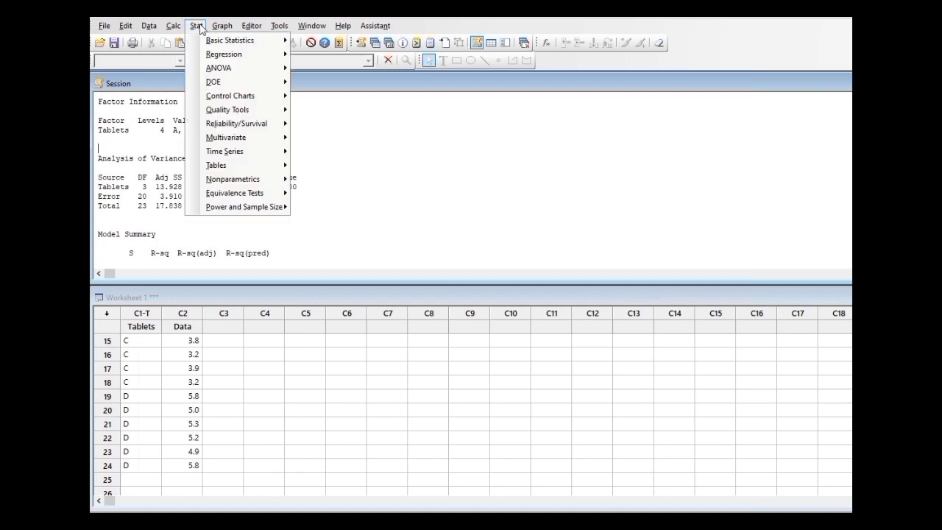
mouse_move(222, 27)
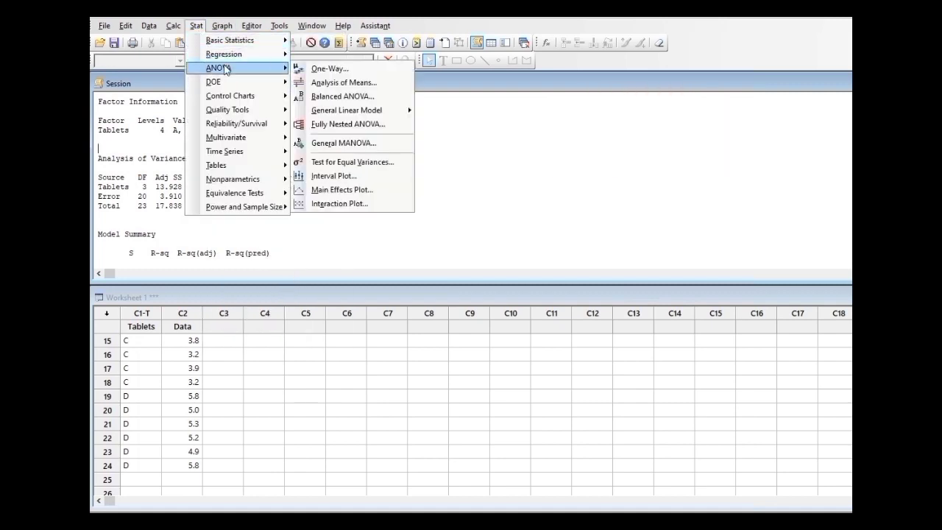
click(319, 69)
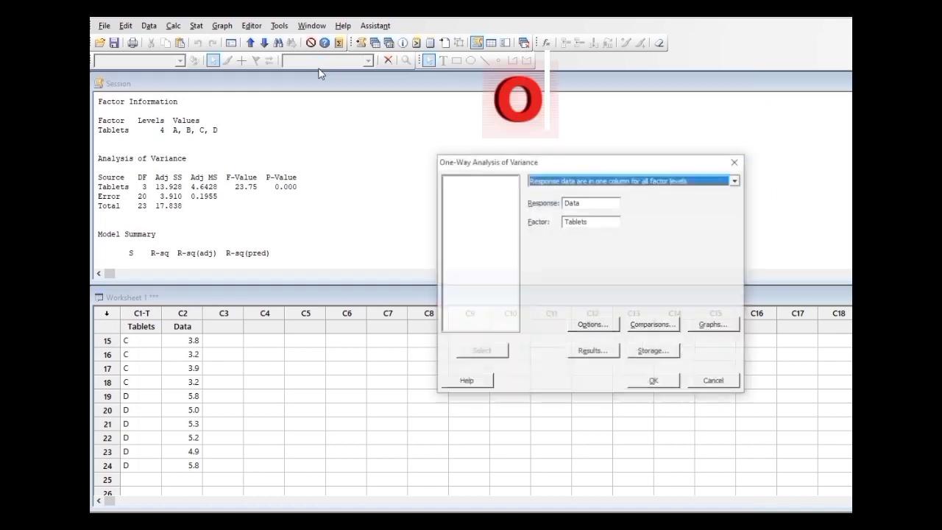
click(636, 324)
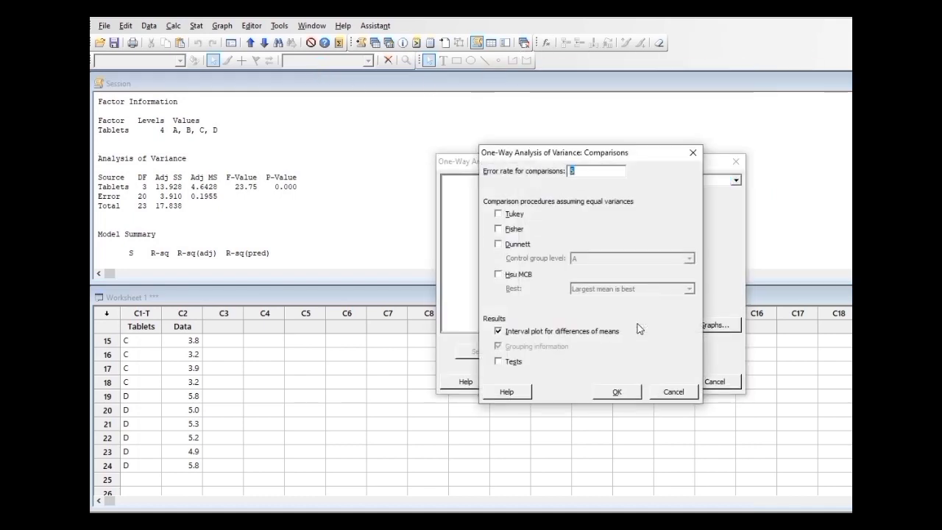
click(499, 215)
click(499, 231)
click(499, 244)
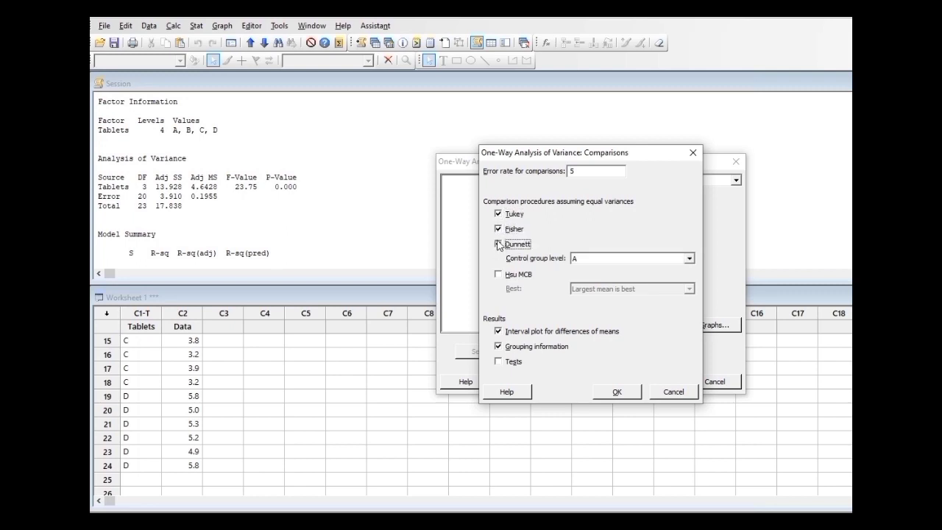
click(499, 243)
click(498, 213)
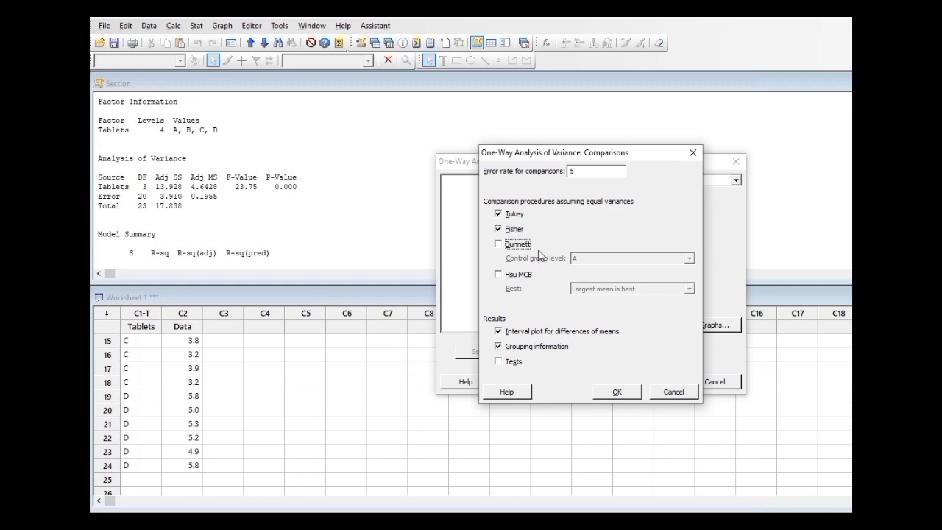
click(617, 390)
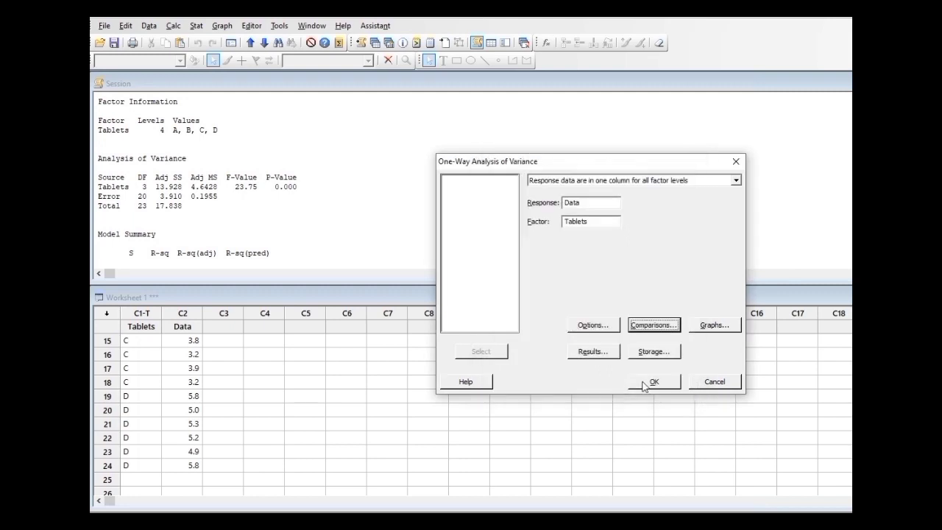
Run the configured one-way ANOVA and minimize the interval plot, Fisher and Tukey confidence interval graphs.
click(654, 381)
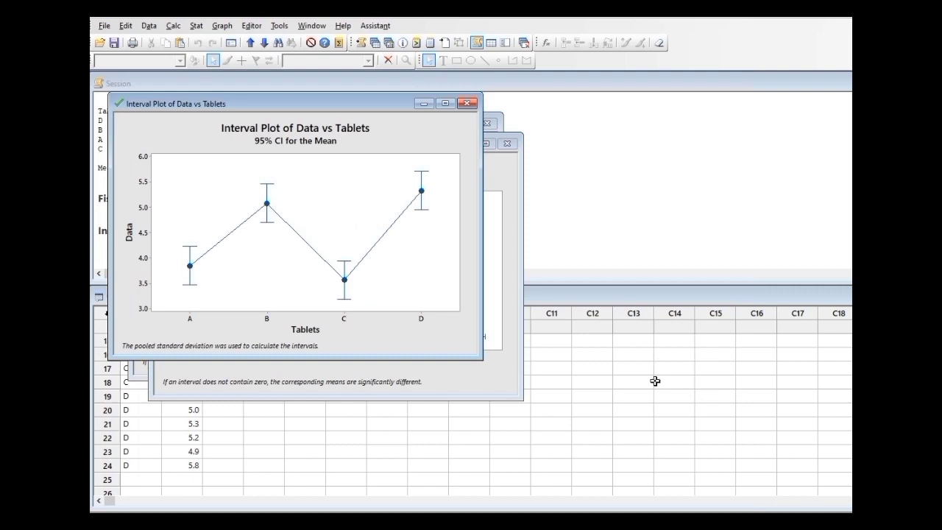
click(421, 104)
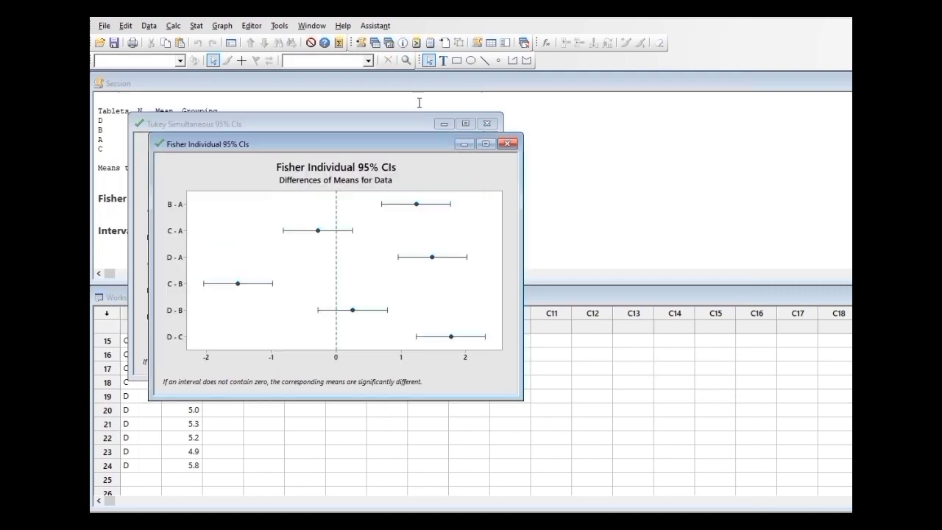
click(465, 143)
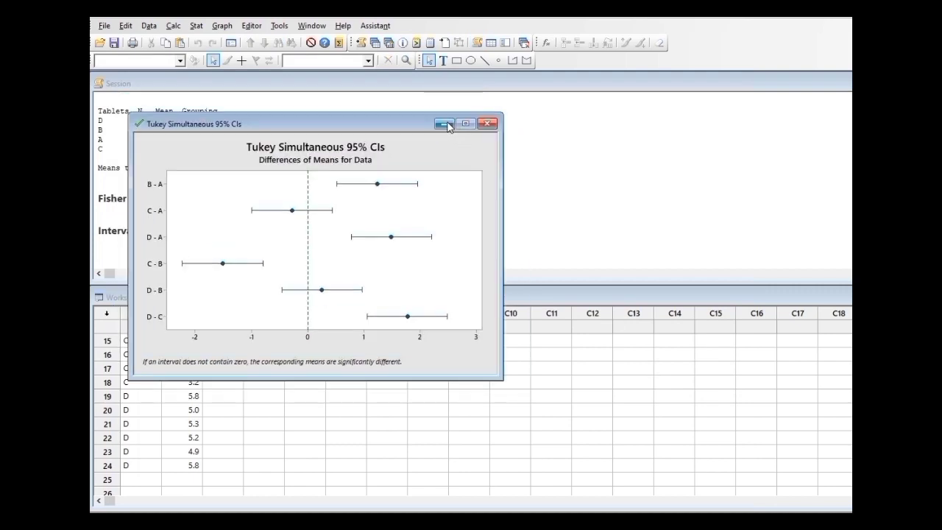
click(444, 124)
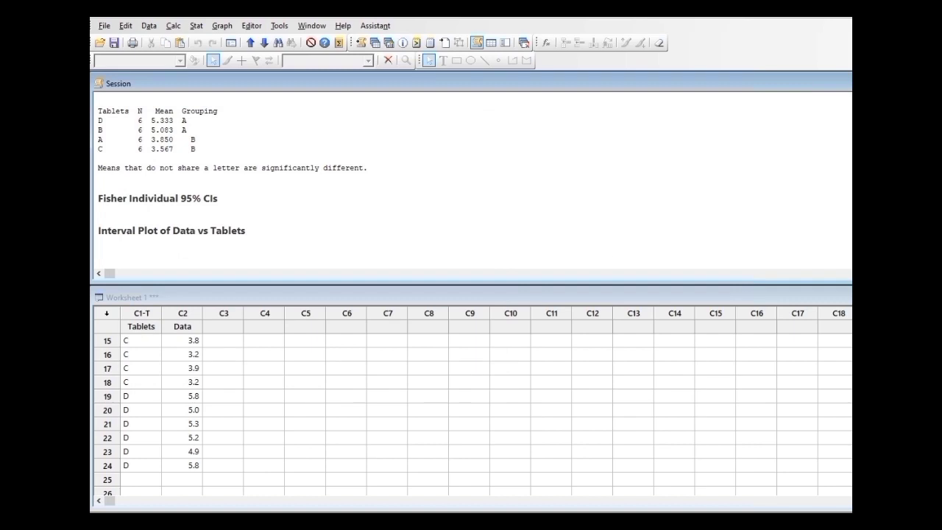
Examine the Tukey and Fisher pairwise comparison grouping tables in the session output.
click(99, 230)
key(Up)
key(Up)
key(Up)
key(Up)
key(Up)
key(Up)
key(Up)
key(Up)
key(Up)
key(Up)
key(Up)
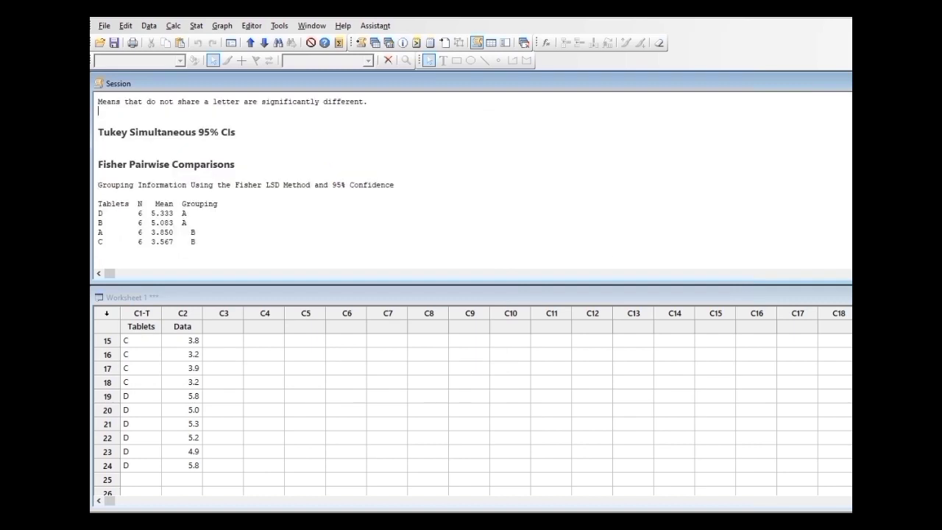
key(Up)
key(Up)
key(Up)
key(Up)
key(Up)
key(Up)
key(Up)
key(Up)
key(Up)
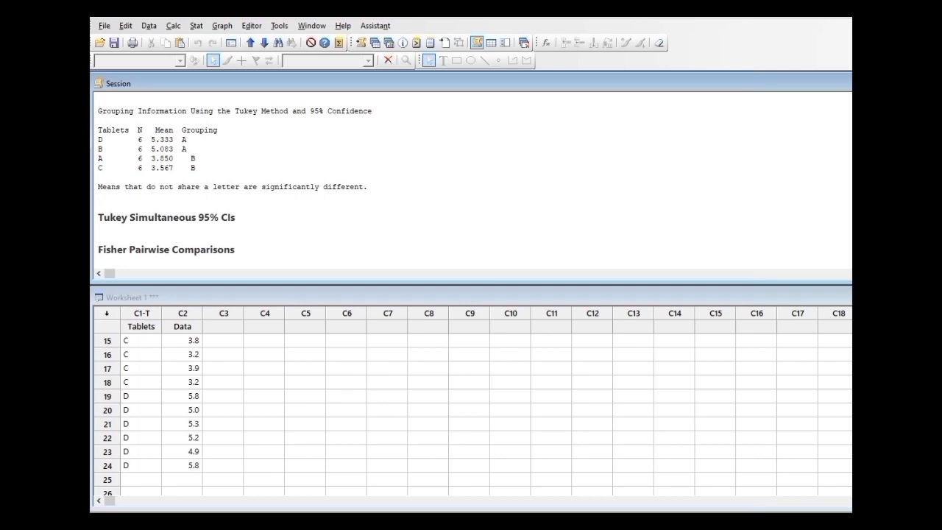
key(Up)
key(Up)
key(Up)
key(Up)
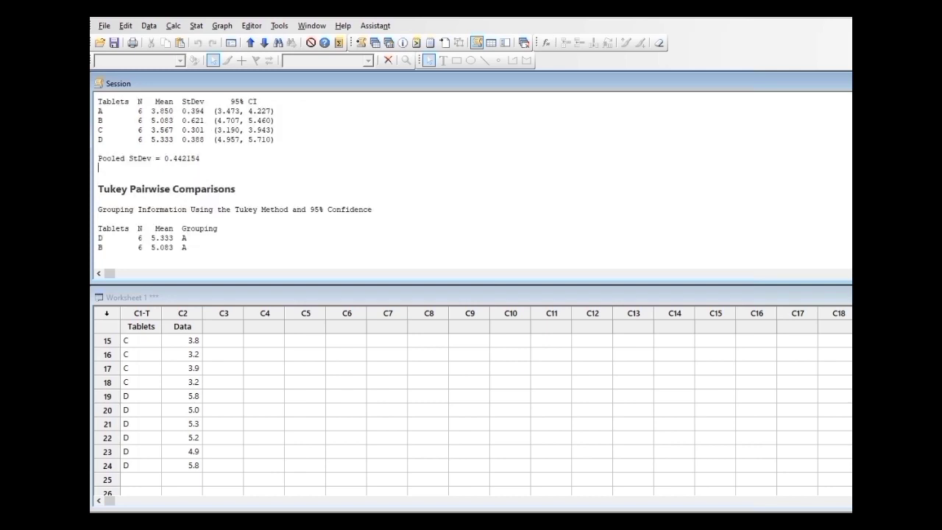
key(Down)
key(Down)
key(Down)
key(Down)
key(Down)
key(Down)
key(Down)
key(Down)
key(Down)
key(Down)
key(Down)
key(Down)
key(Down)
key(Down)
key(Down)
key(Down)
key(Down)
key(Down)
key(Down)
key(Down)
key(Down)
key(Down)
key(Down)
key(Down)
key(Down)
key(Down)
key(Down)
key(Down)
key(Down)
key(Down)
key(Down)
key(Down)
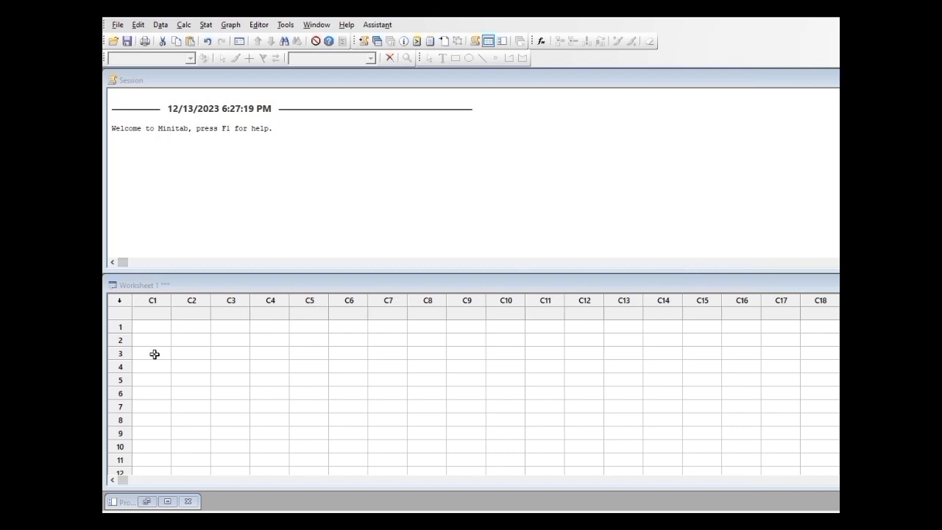
Name the first three columns of the empty worksheet Treatments, Blocks and Data.
click(155, 314)
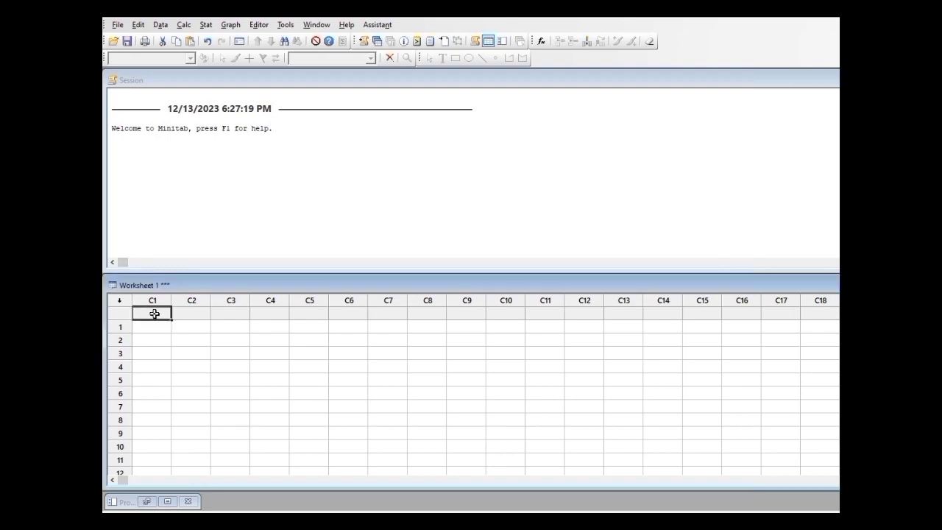
text(Treatments)
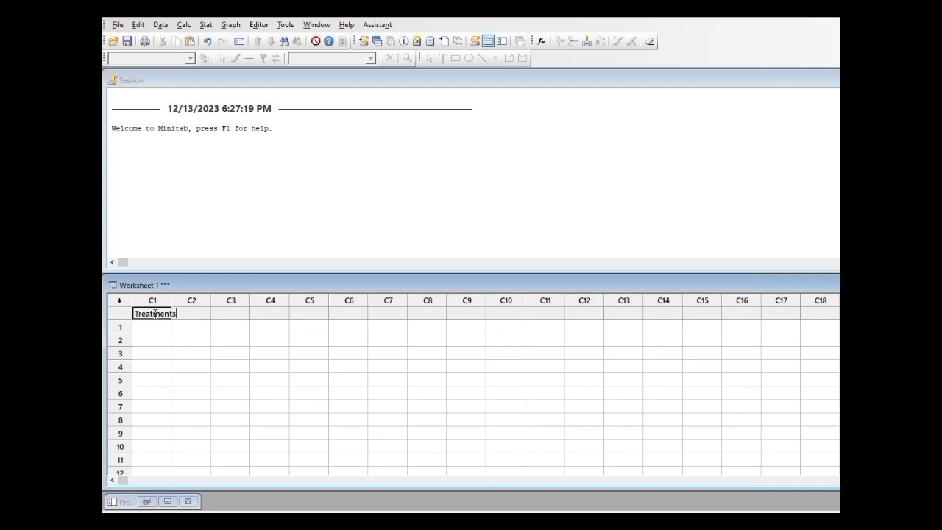
key(Tab)
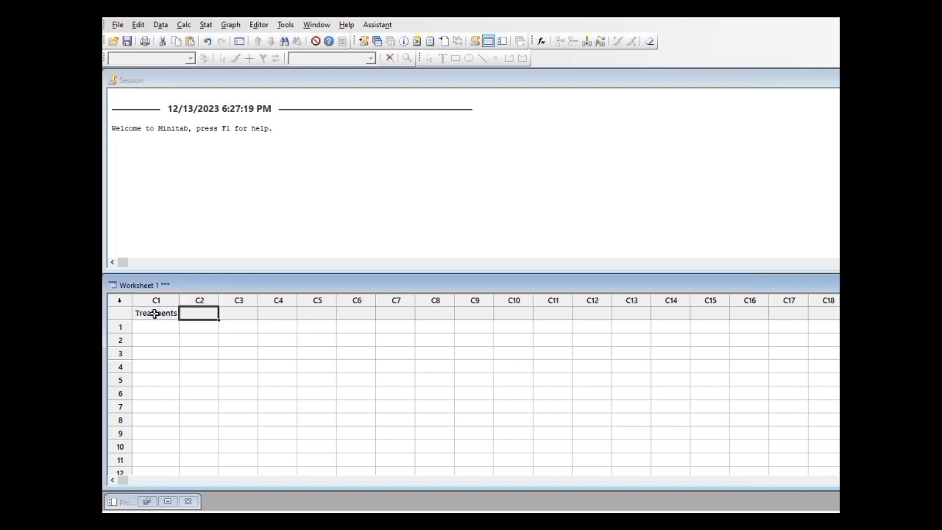
text(Blo)
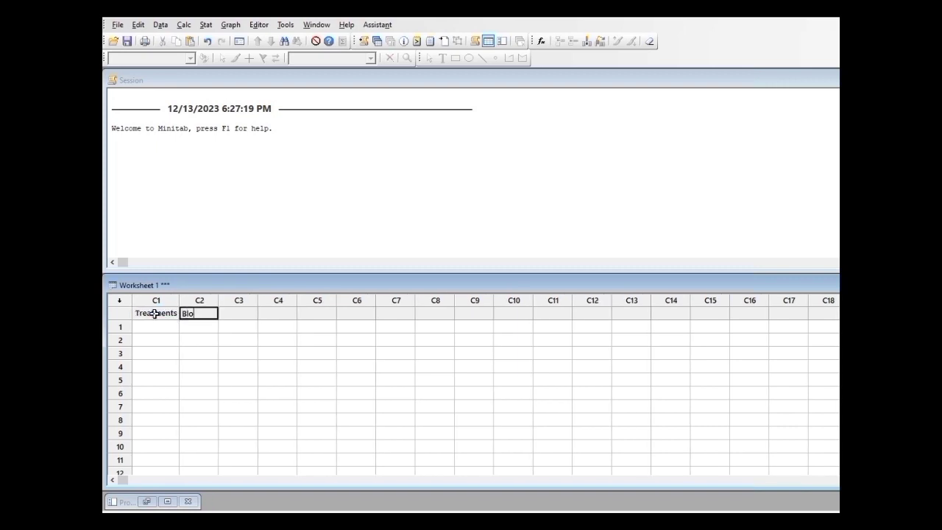
text(cks)
key(Tab)
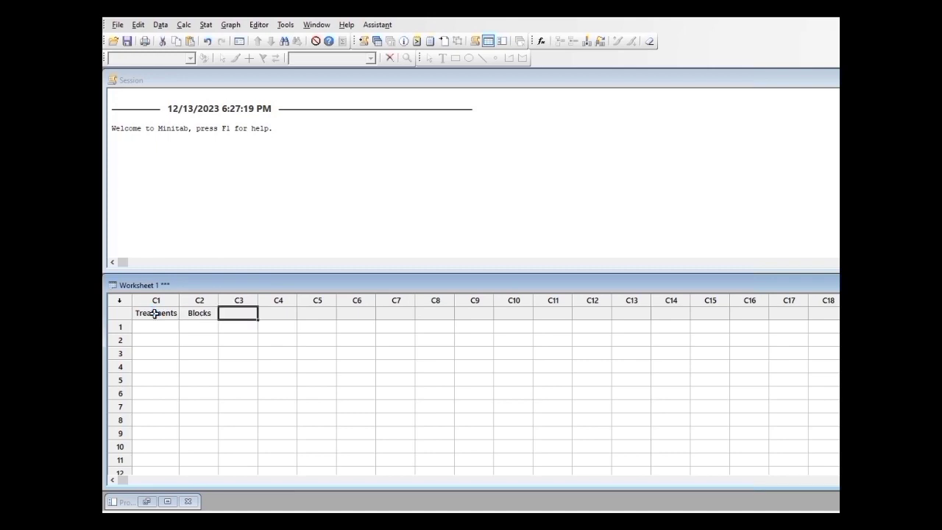
text(Data)
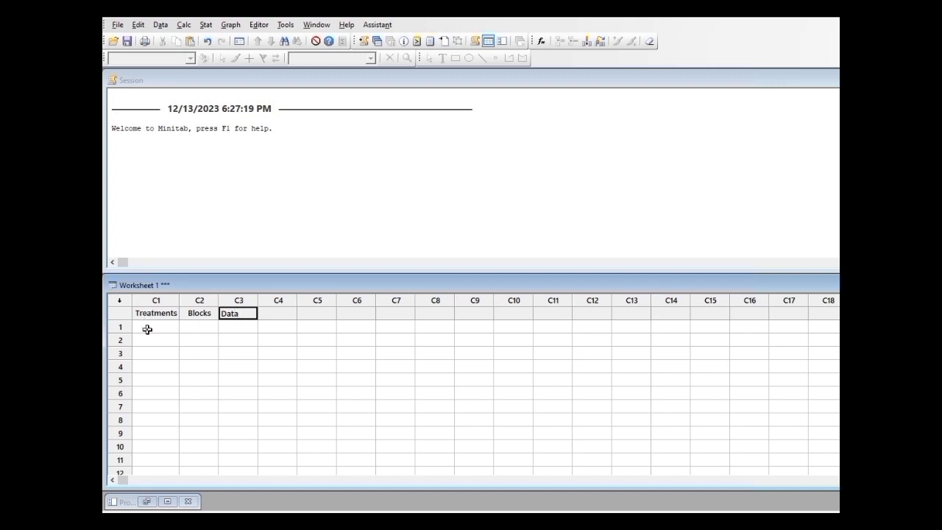
Fill the Treatments column with the patterned text values A B C D E F, listing each value 4 times.
click(147, 329)
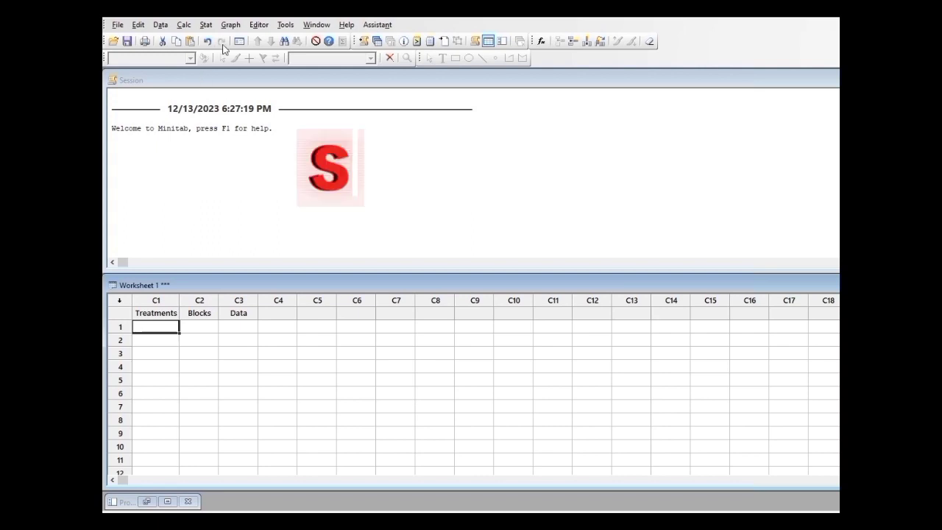
click(183, 25)
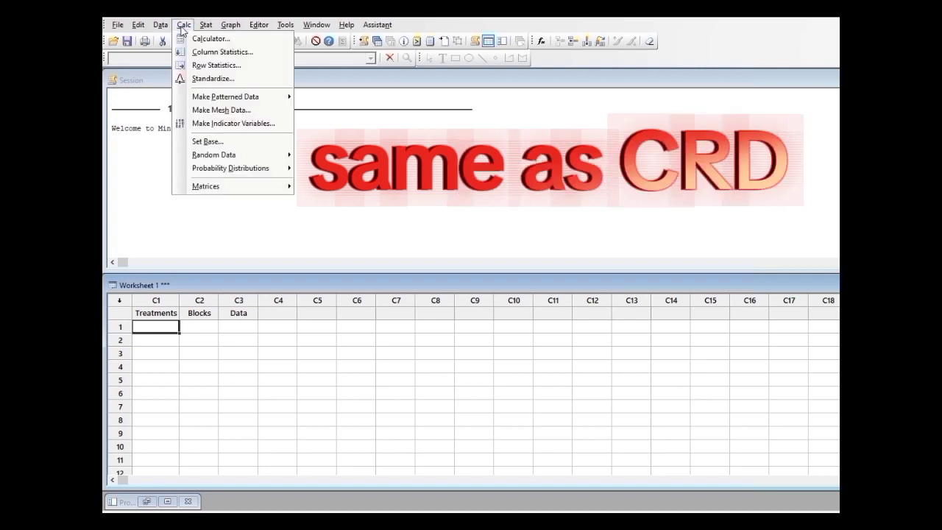
mouse_move(212, 100)
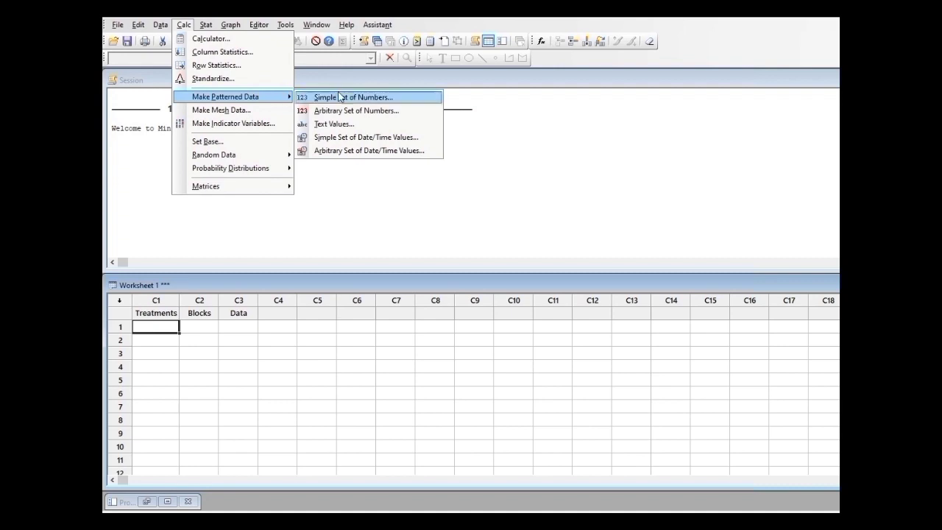
click(342, 123)
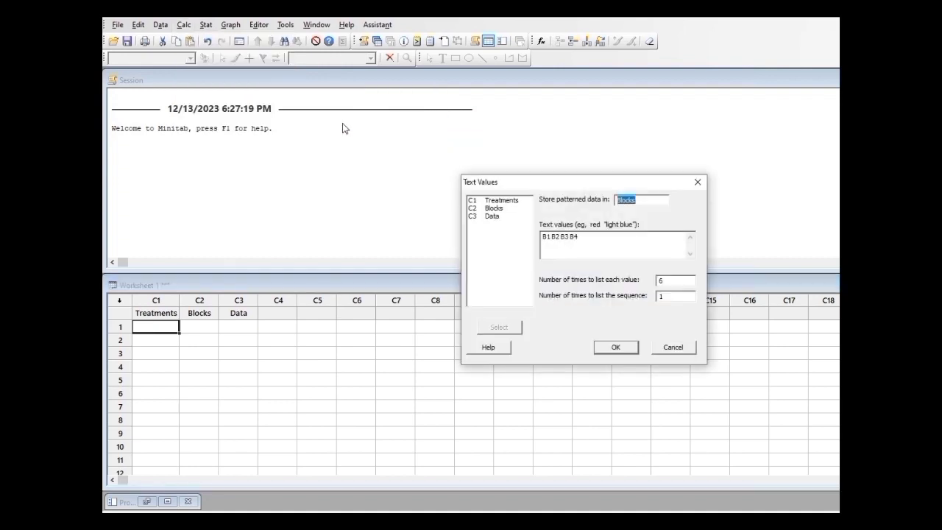
double_click(502, 201)
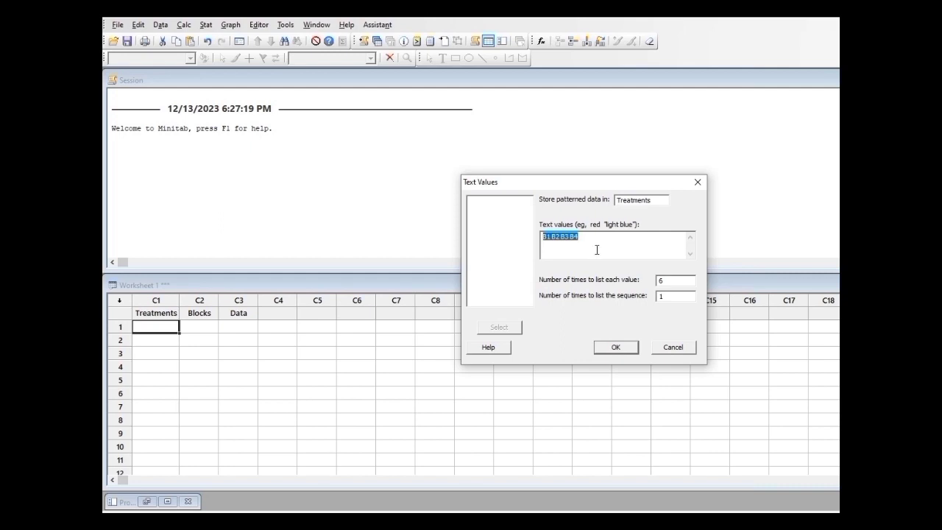
key(BackSpace)
text(A B C D E F)
key(BackSpace)
text(4)
click(616, 349)
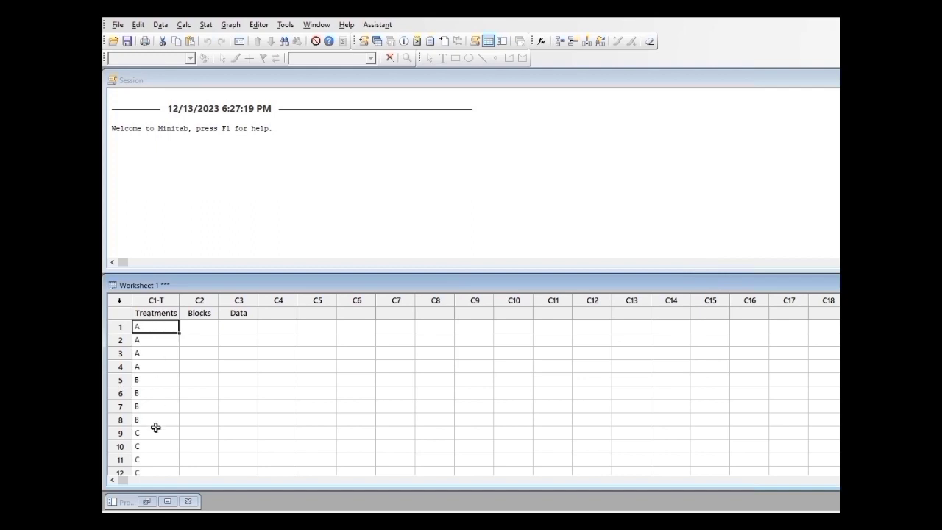
Fill the Blocks column with the patterned text values B1 B2 B3 B4, listing each value once and the sequence 6 times.
click(203, 330)
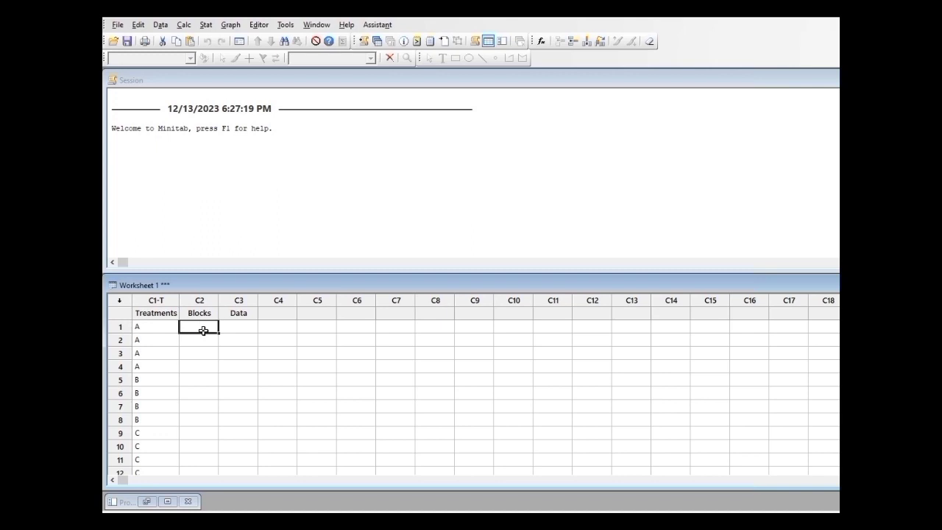
click(187, 28)
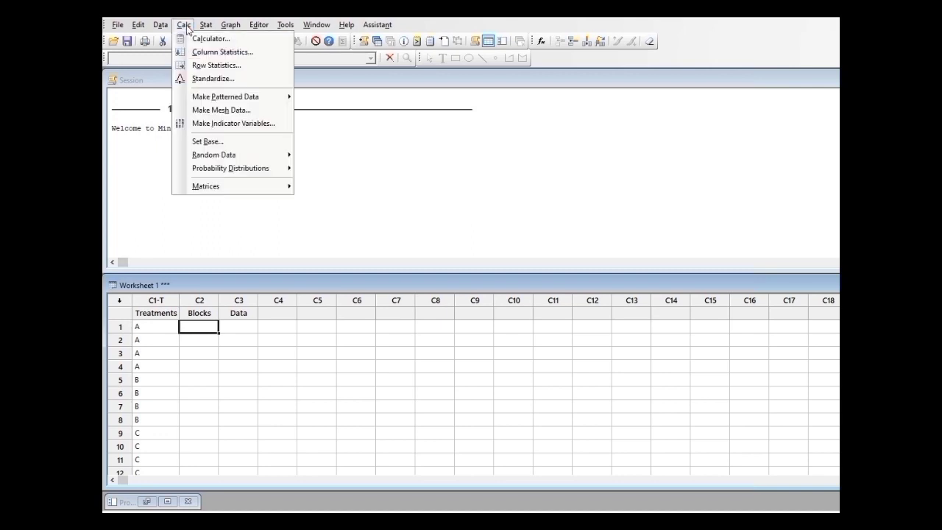
mouse_move(215, 100)
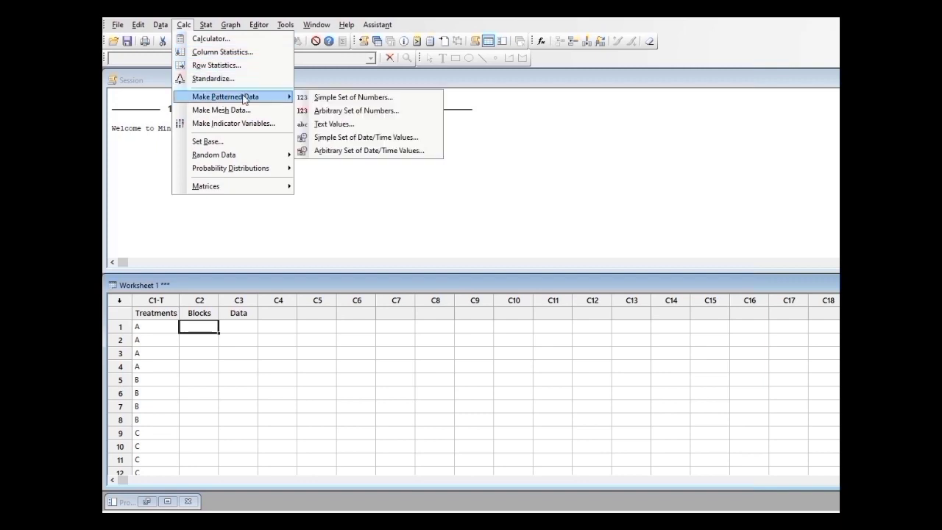
click(327, 126)
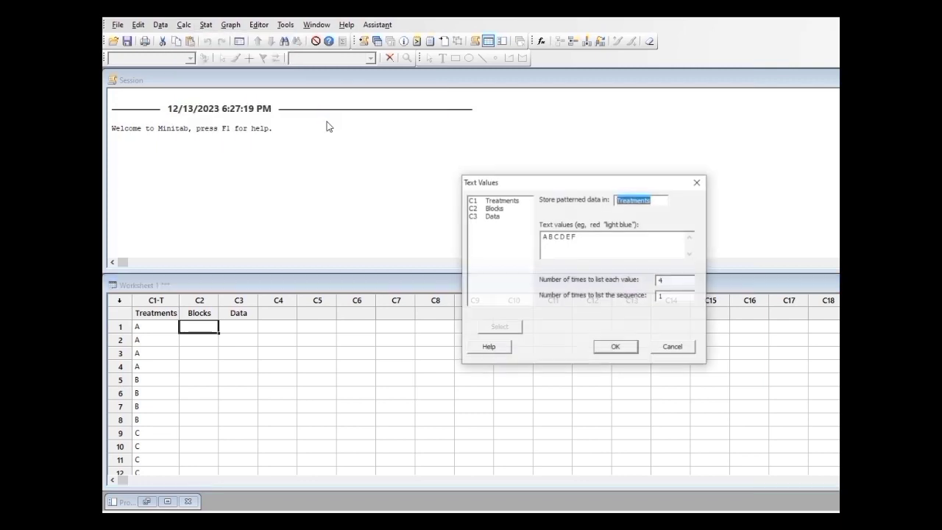
double_click(493, 208)
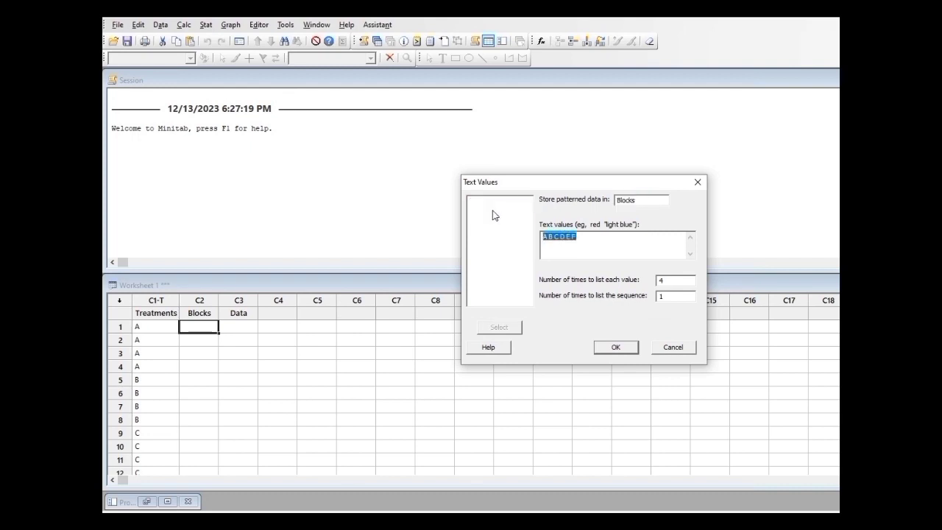
key(BackSpace)
text(B)
text(B2 B3 B4)
click(668, 280)
key(BackSpace)
text(6)
key(BackSpace)
text(1)
click(669, 294)
key(BackSpace)
text(6)
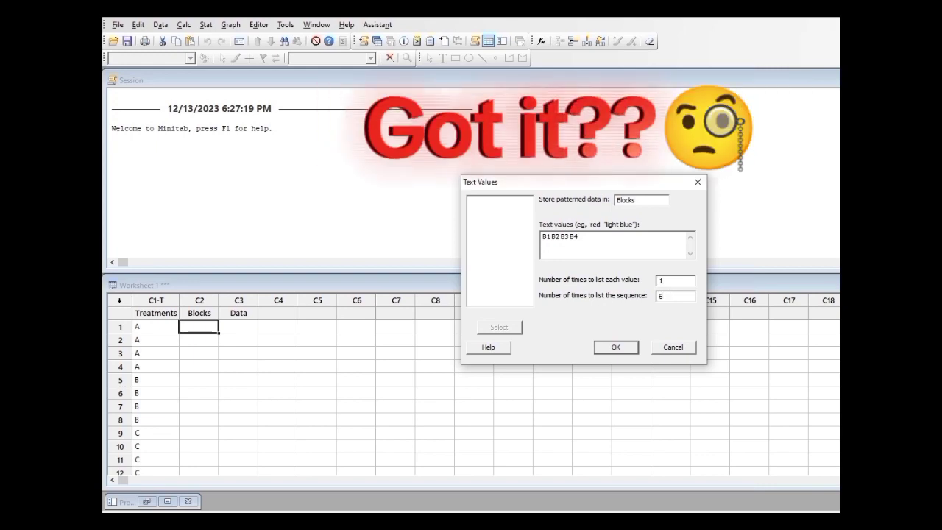
click(616, 348)
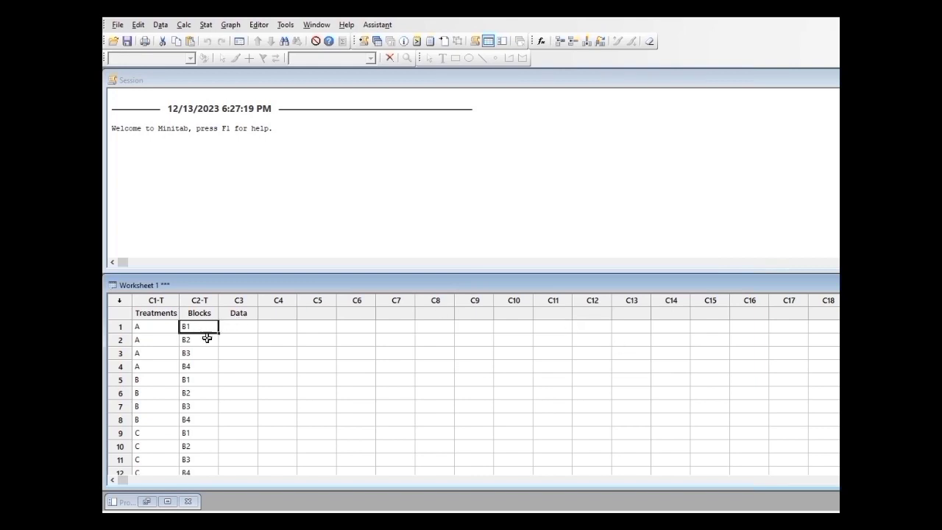
Enter the 24 measurements in the Data column, starting with 32.1 in row 1 and ending with 26.7 in row 24.
click(233, 331)
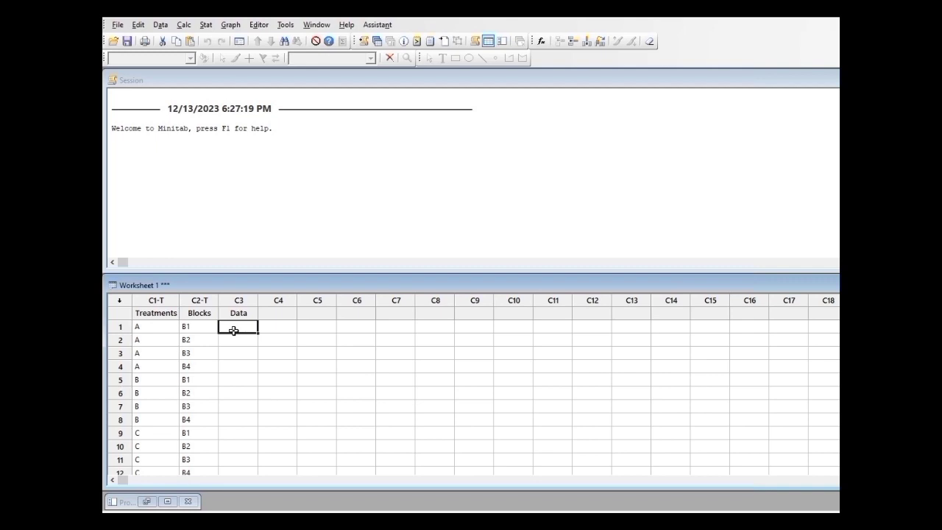
text(32.5)
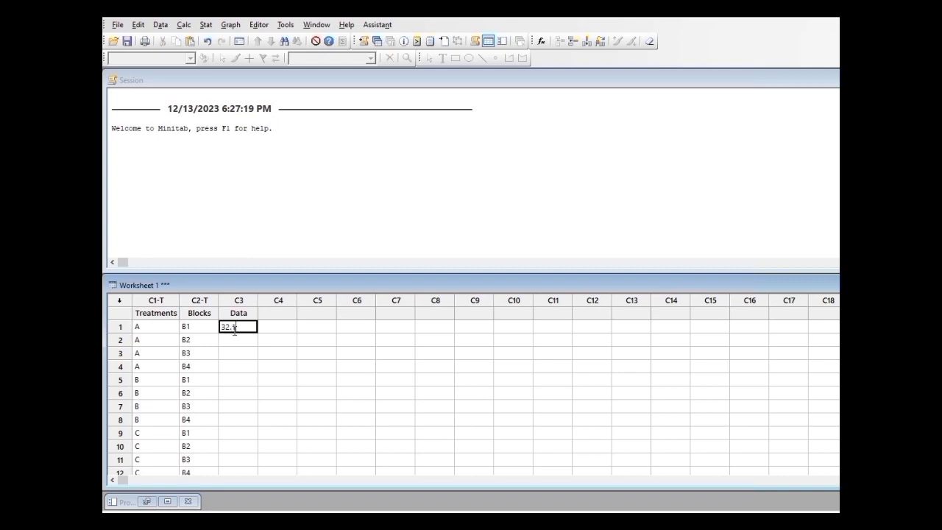
key(Return)
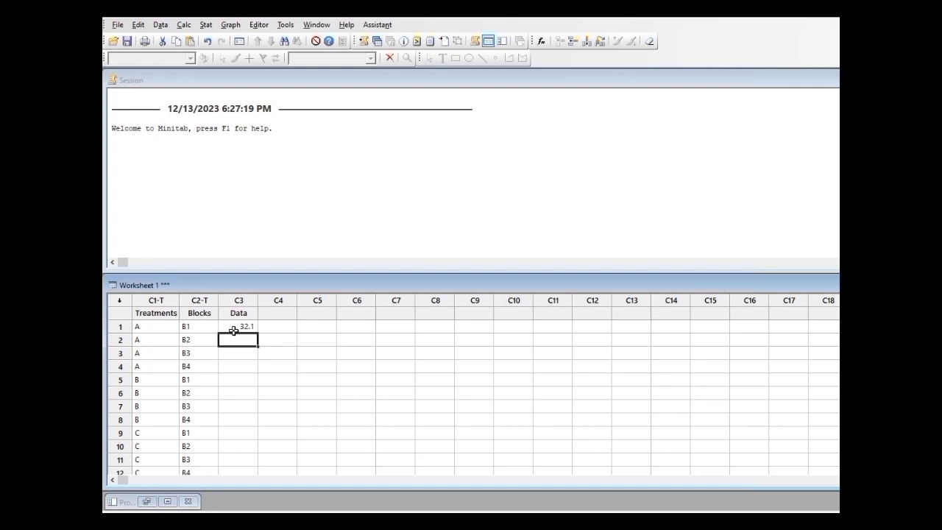
text(35)
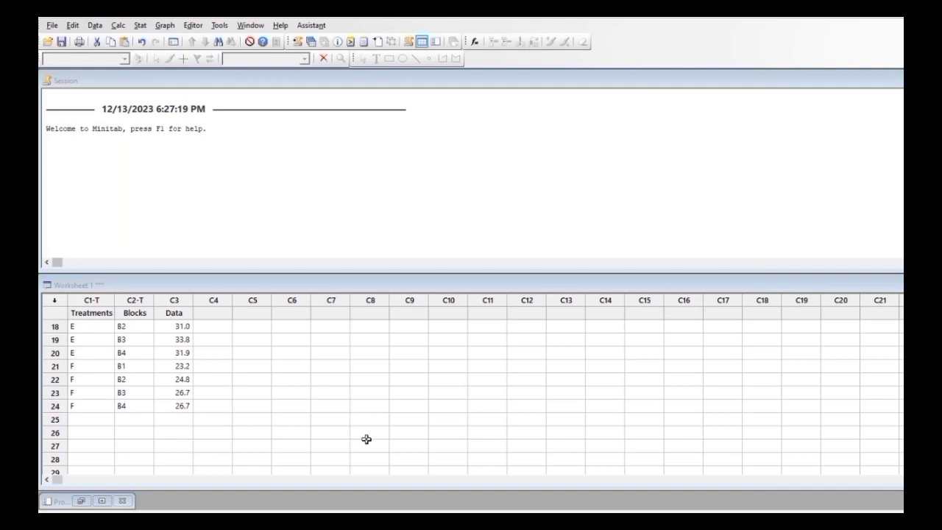
click(178, 410)
key(Return)
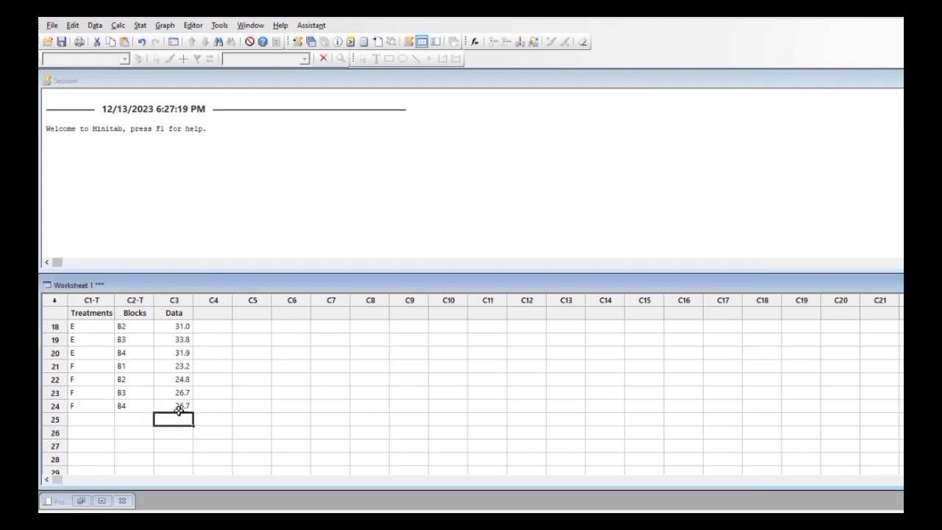
click(178, 409)
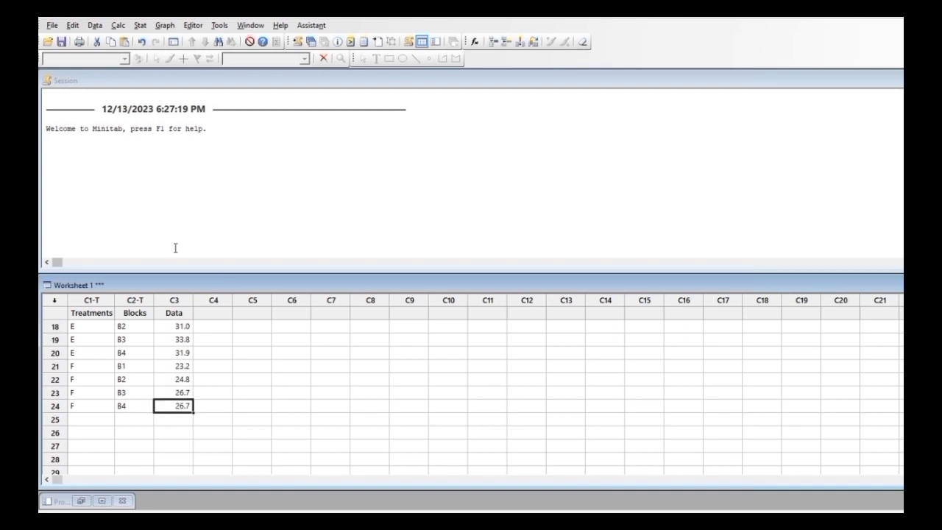
Set up a general linear model ANOVA with Data as the response and Treatments and Blocks as the factors.
click(142, 26)
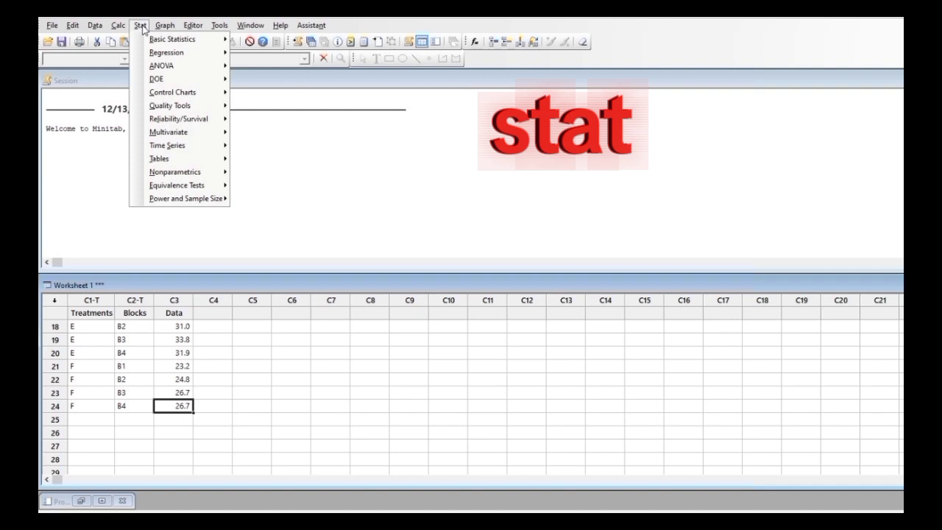
mouse_move(165, 68)
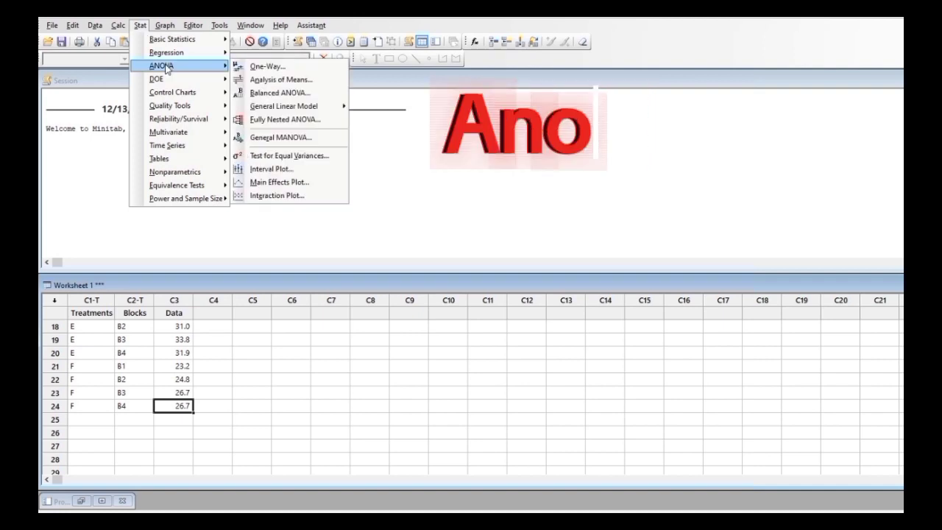
mouse_move(280, 110)
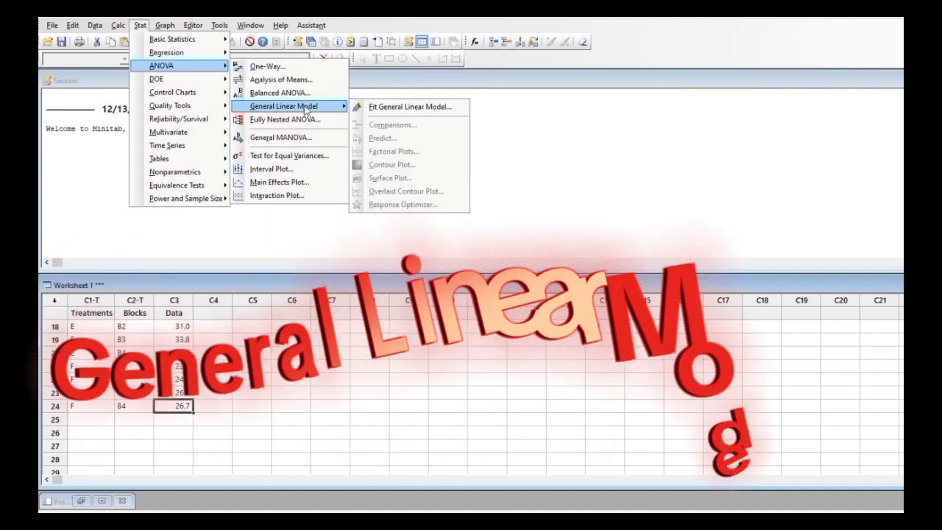
click(389, 109)
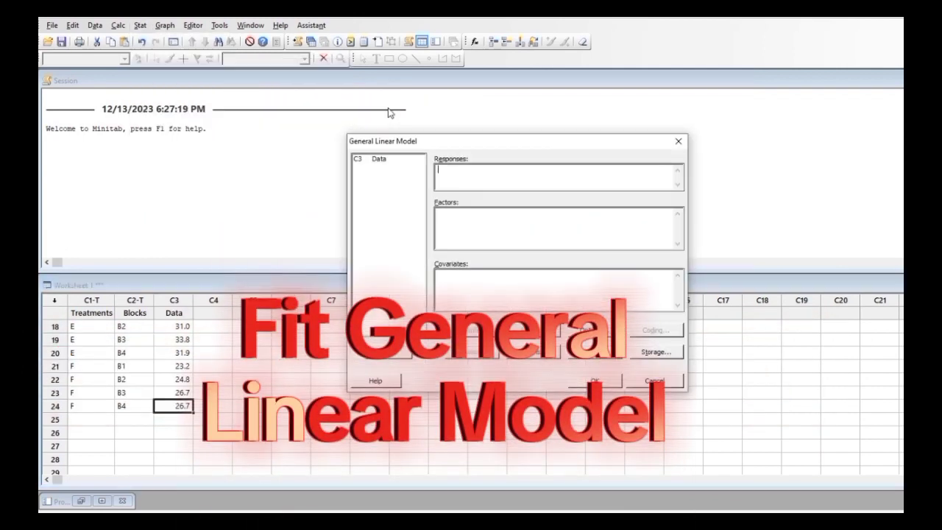
double_click(379, 159)
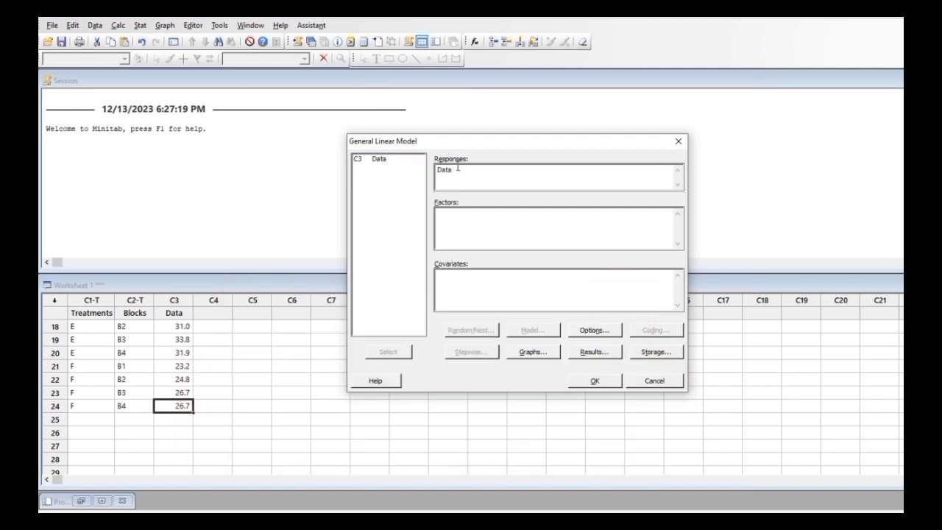
click(466, 225)
double_click(384, 160)
double_click(381, 167)
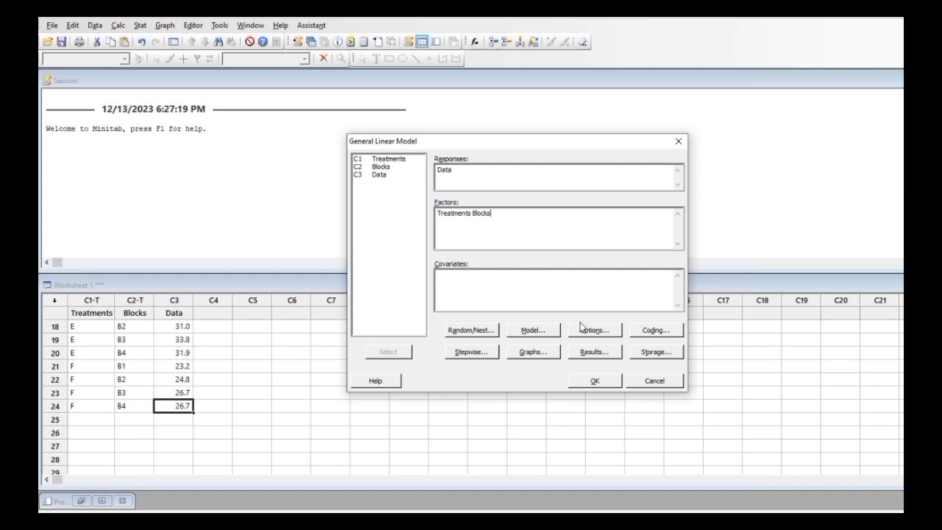
Check the terms in the model, then run the general linear model and review its coefficients and analysis of variance.
click(527, 335)
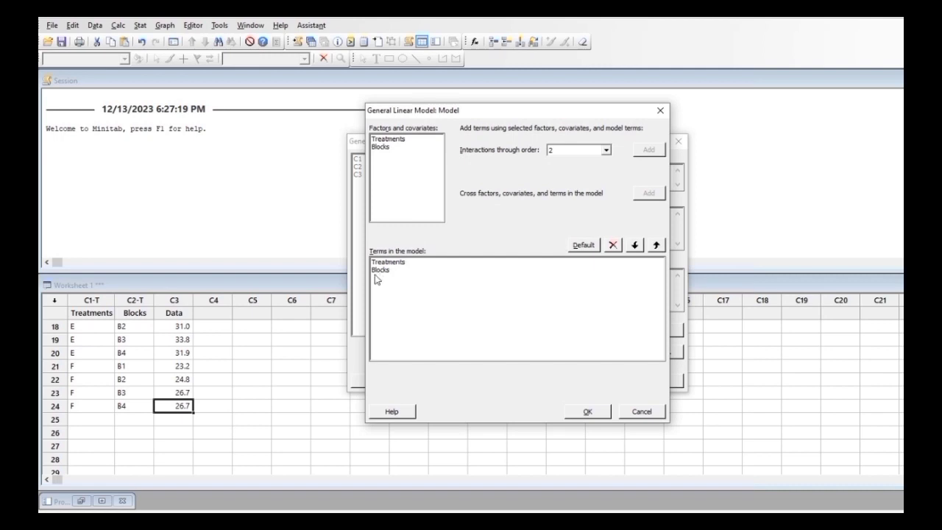
click(663, 114)
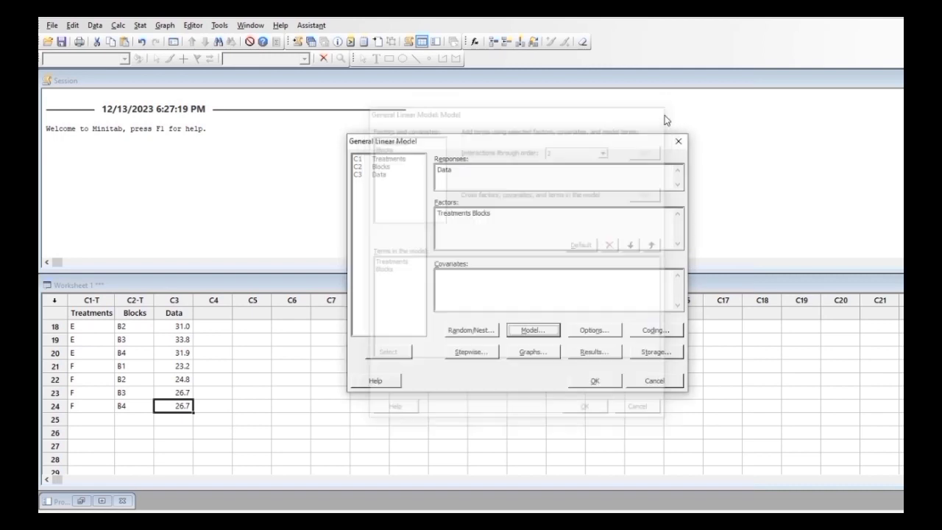
click(596, 382)
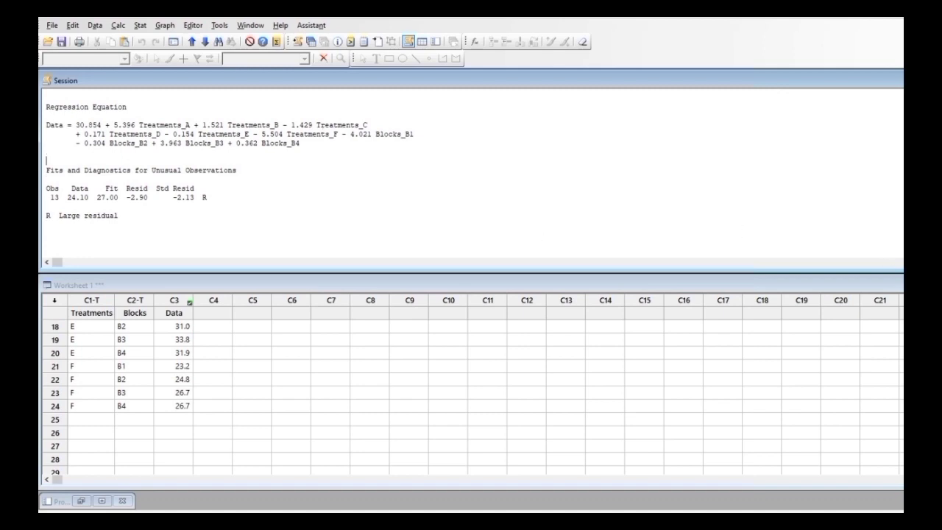
key(Page_Up)
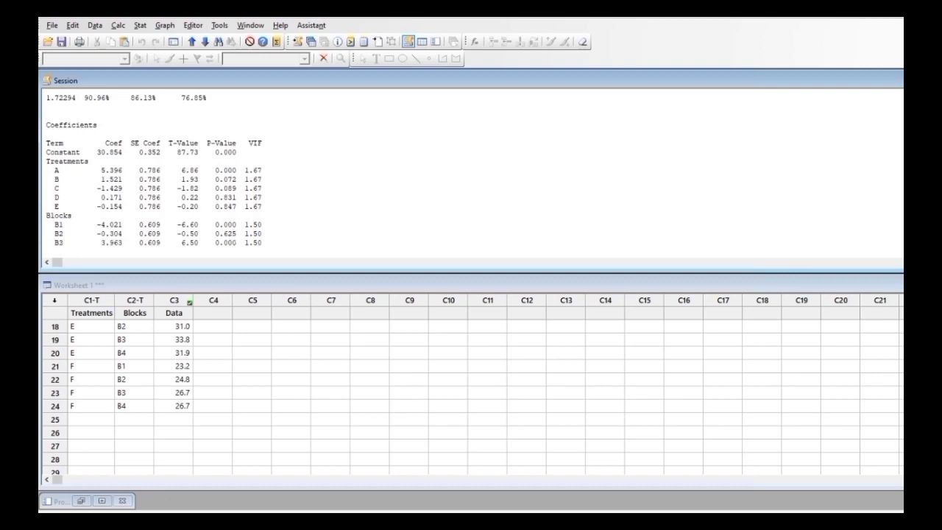
key(Page_Up)
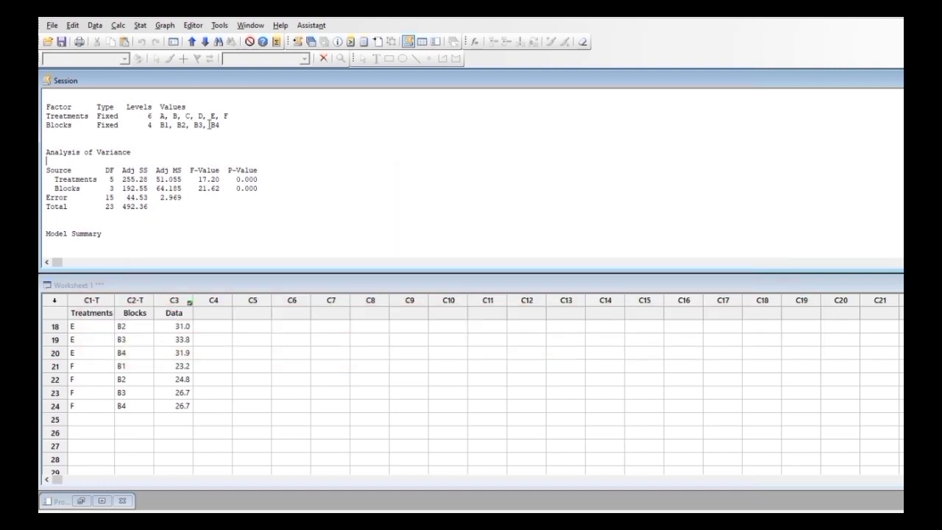
Run Tukey and Fisher pairwise comparisons of Data on the fitted general linear model for both Treatments and Blocks.
click(140, 26)
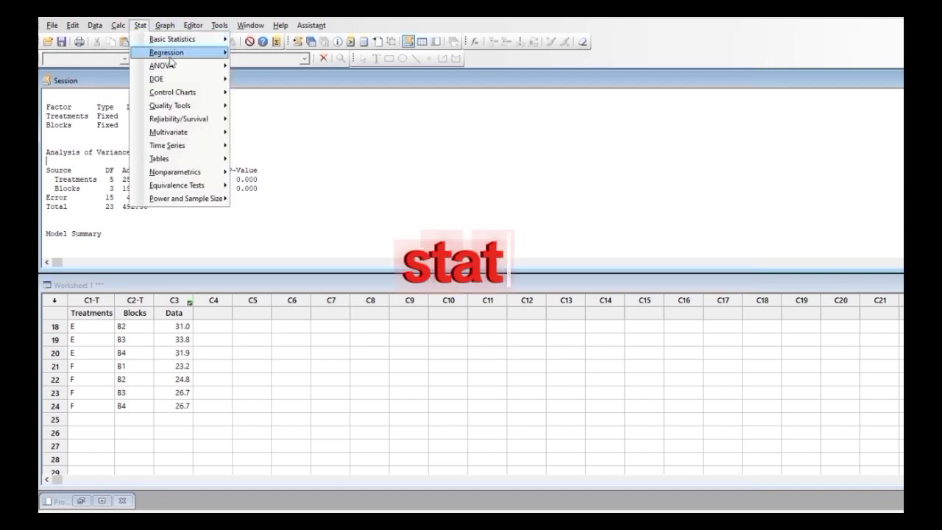
mouse_move(170, 65)
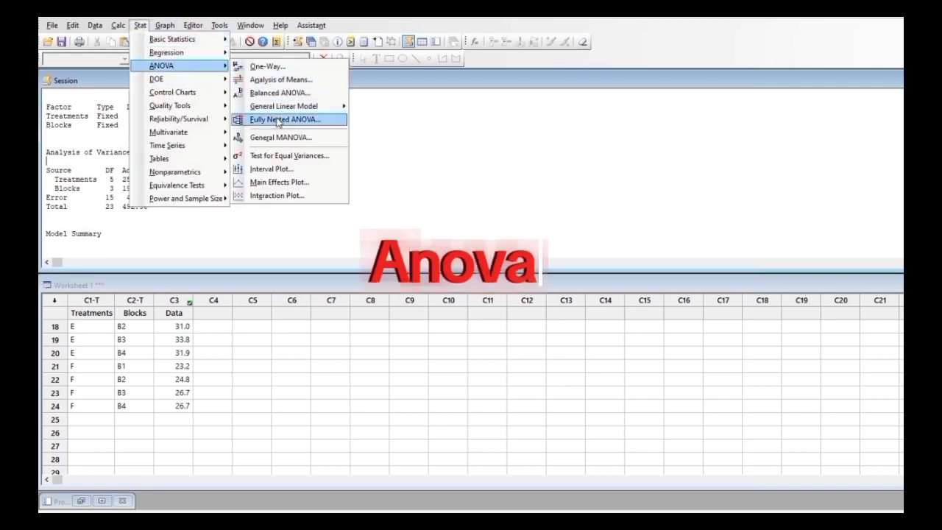
mouse_move(307, 112)
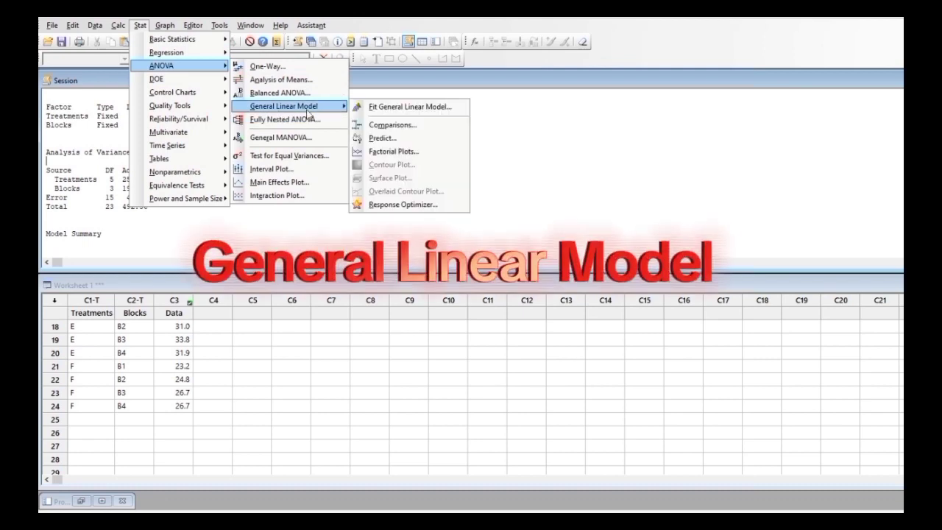
click(378, 126)
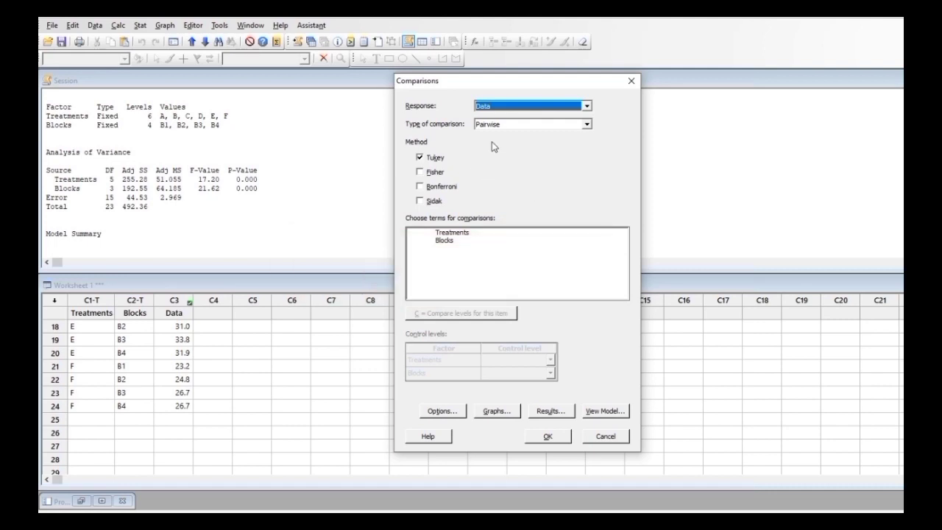
click(421, 173)
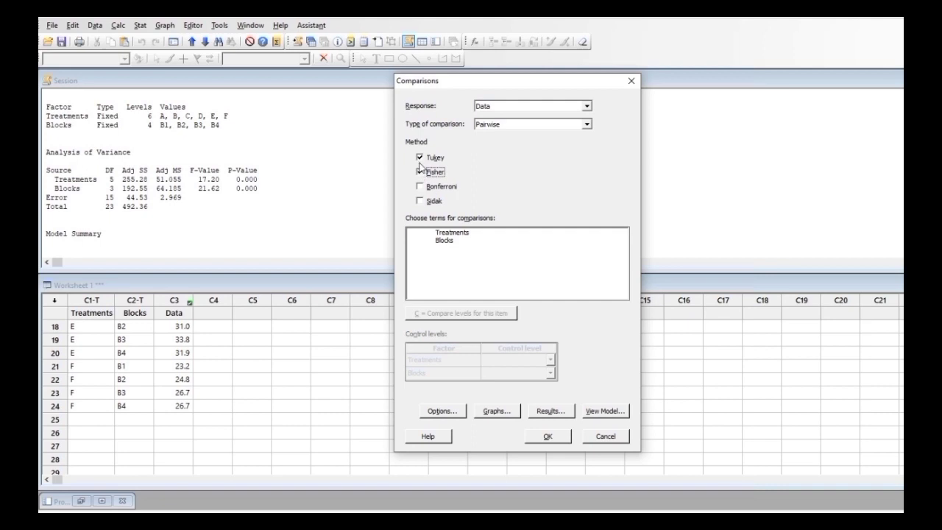
click(432, 234)
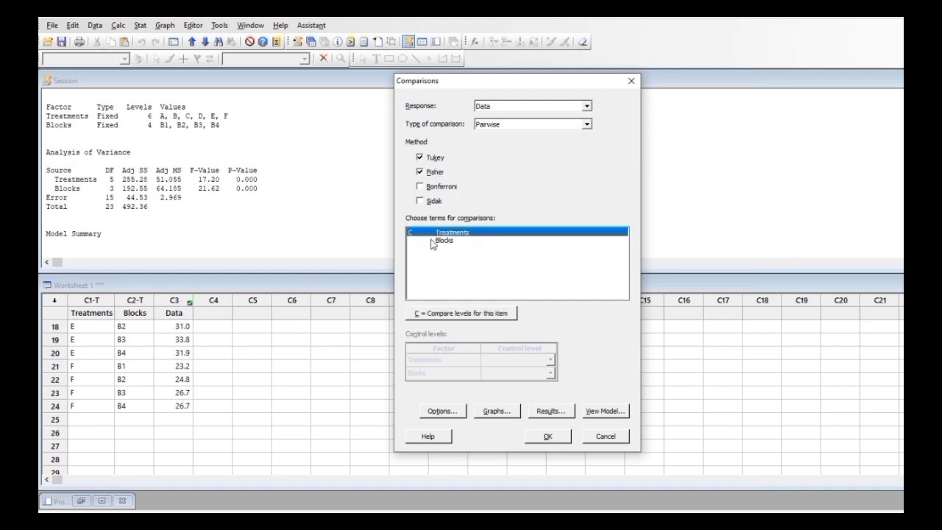
click(432, 242)
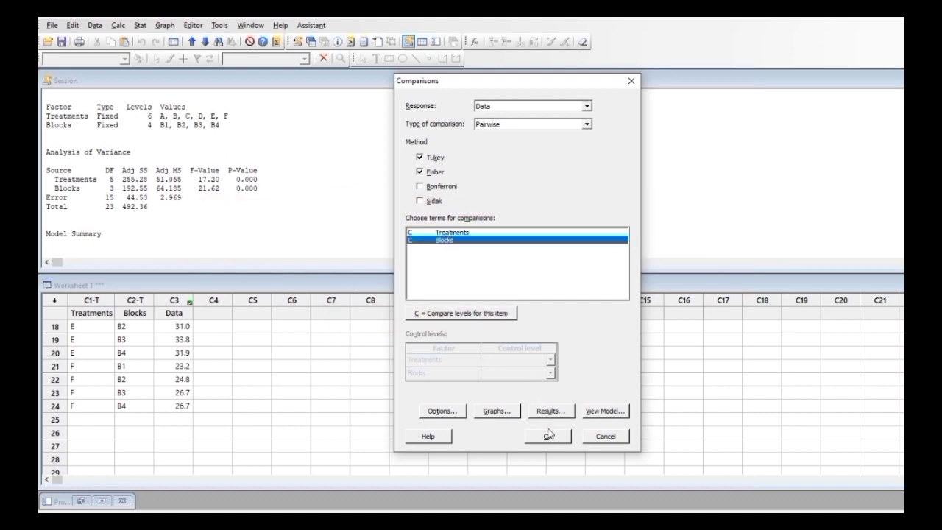
click(548, 438)
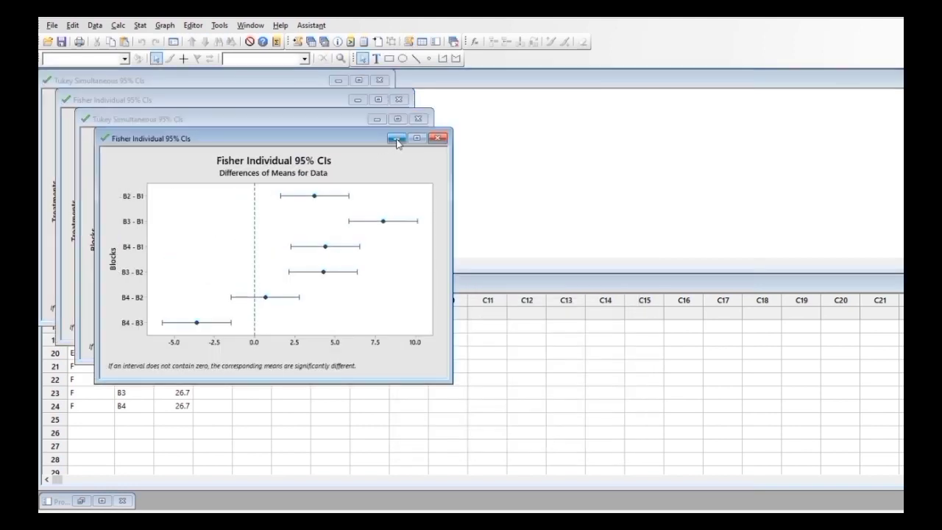
Minimize the four Tukey and Fisher confidence interval graphs to uncover the session output.
click(396, 139)
click(376, 119)
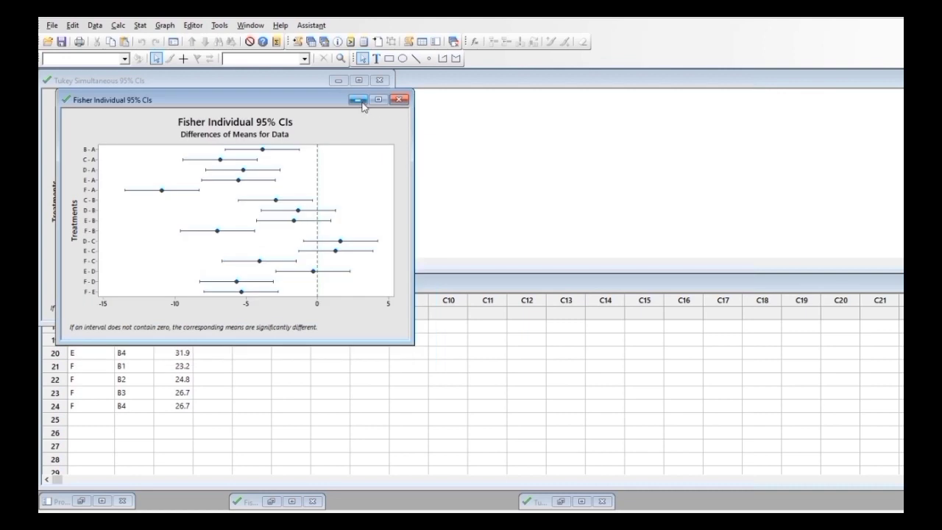
click(358, 99)
click(338, 80)
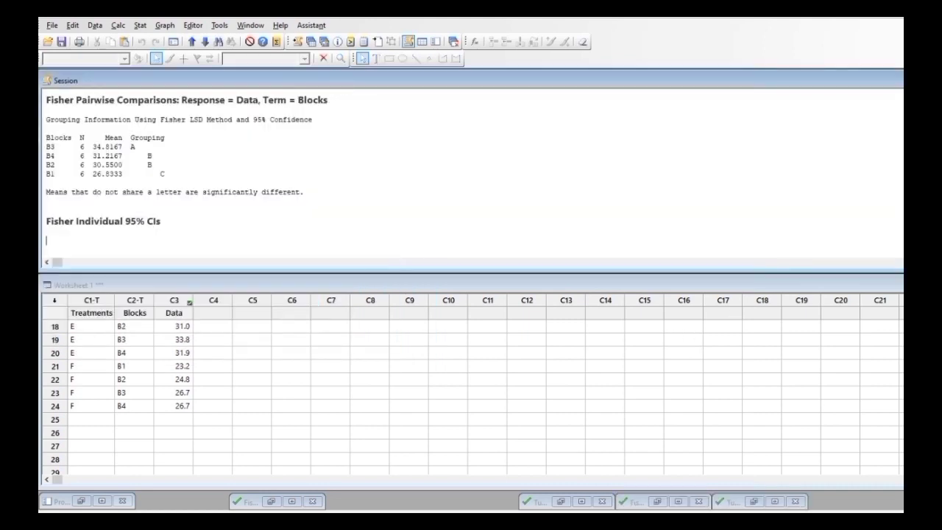
Examine the Fisher and Tukey grouping tables for Blocks and Treatments in the session output.
click(163, 221)
key(shift+Up)
key(shift+Left)
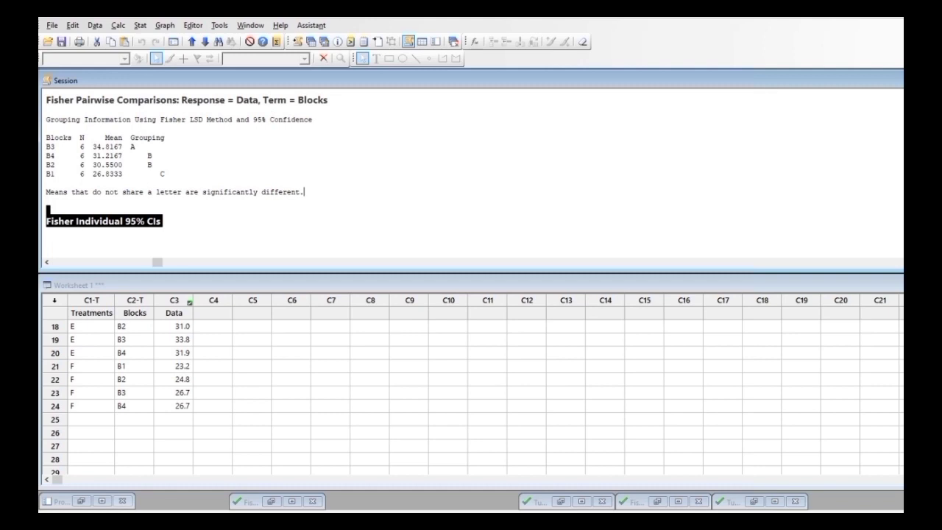
key(Page_Up)
key(Page_Up)
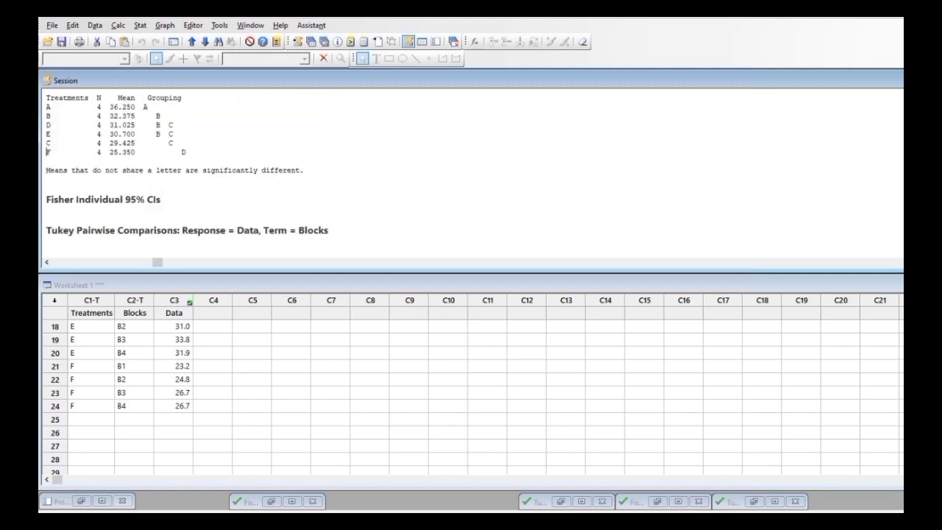
key(Page_Up)
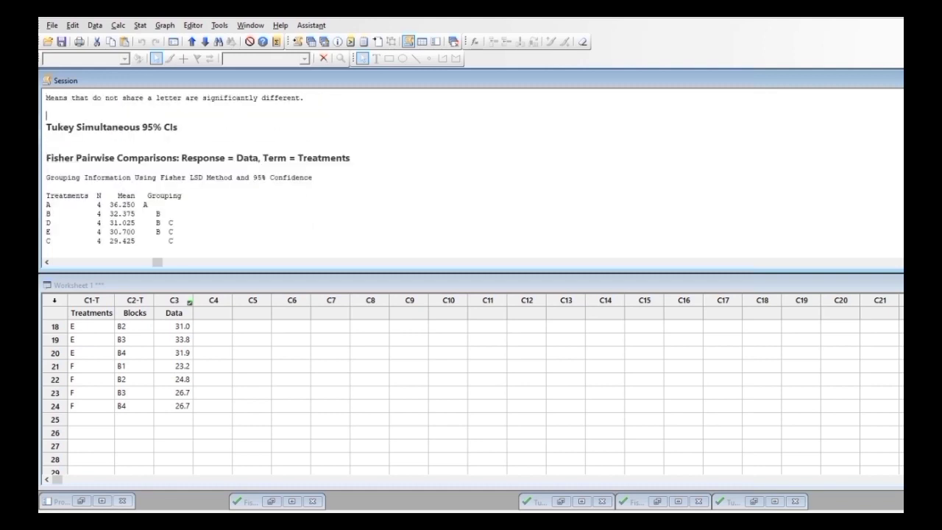
key(Up)
key(Up)
key(Up)
key(Up)
key(Up)
key(Up)
key(Up)
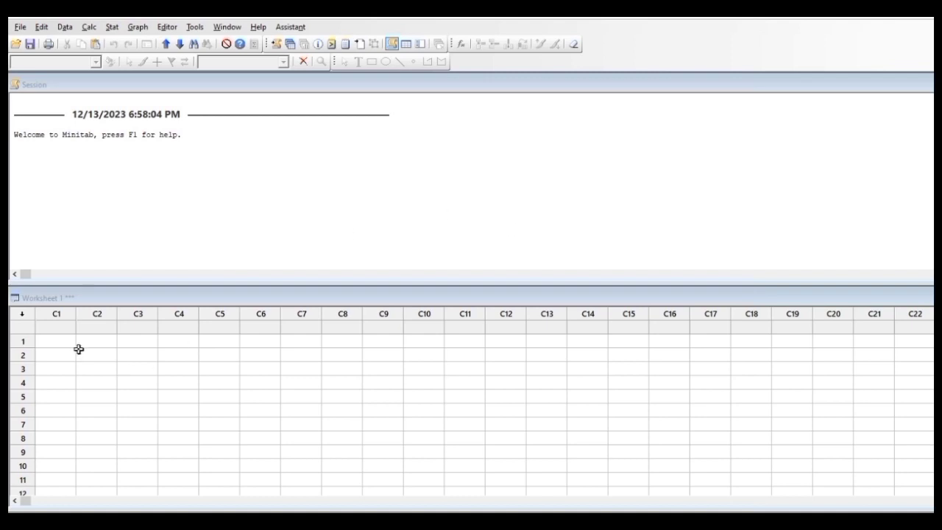
Name the first four columns of the empty worksheet Treatments, Rows, Columns and Data.
click(65, 325)
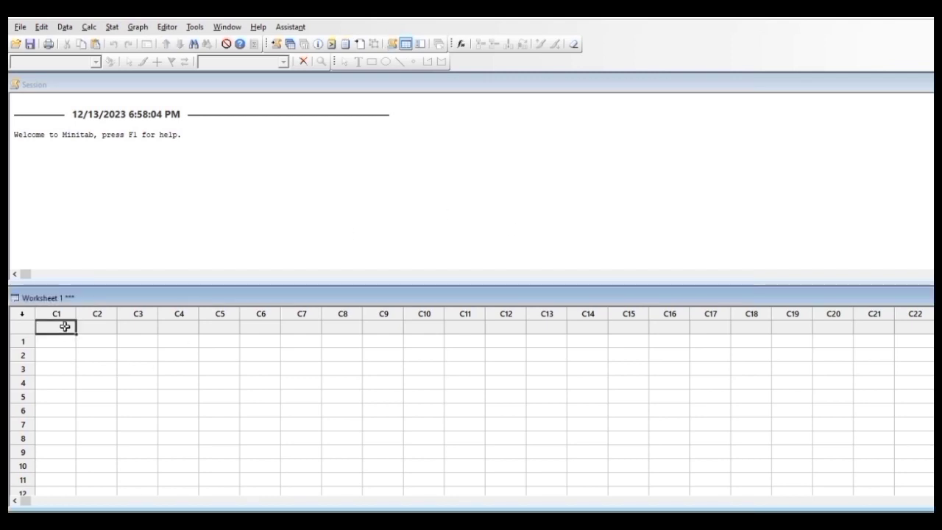
text(Trea)
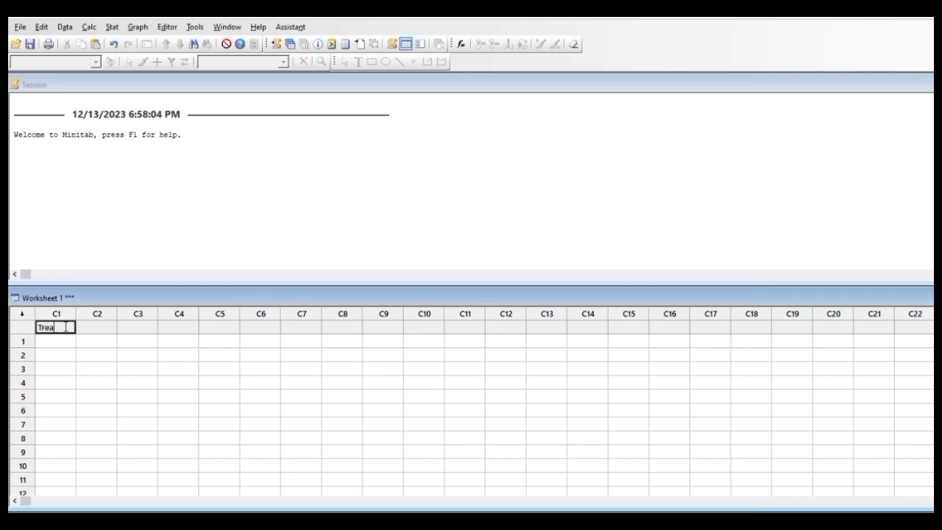
text(tments)
key(Tab)
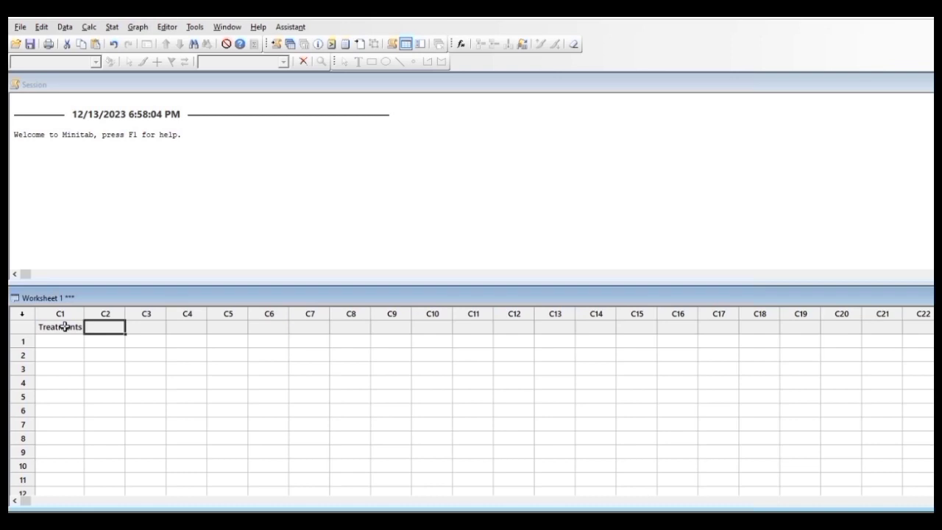
text(R)
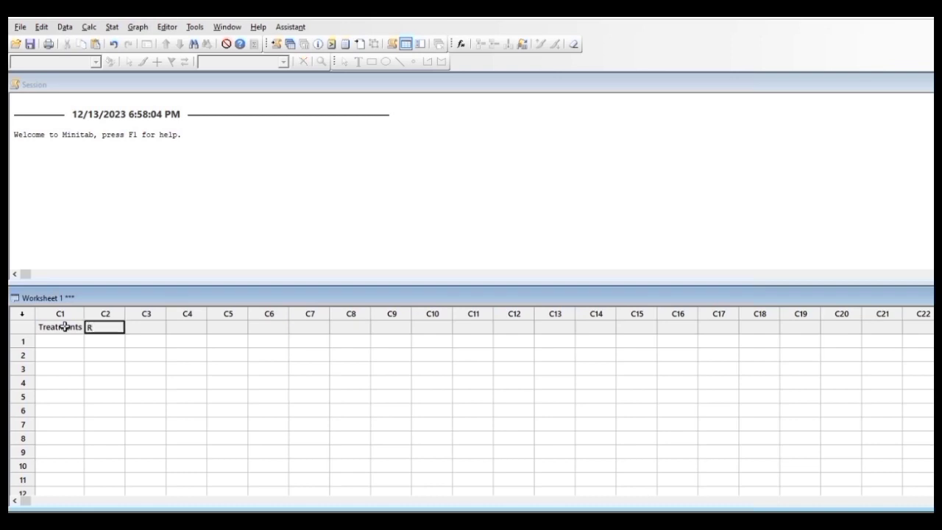
text(ows)
key(Tab)
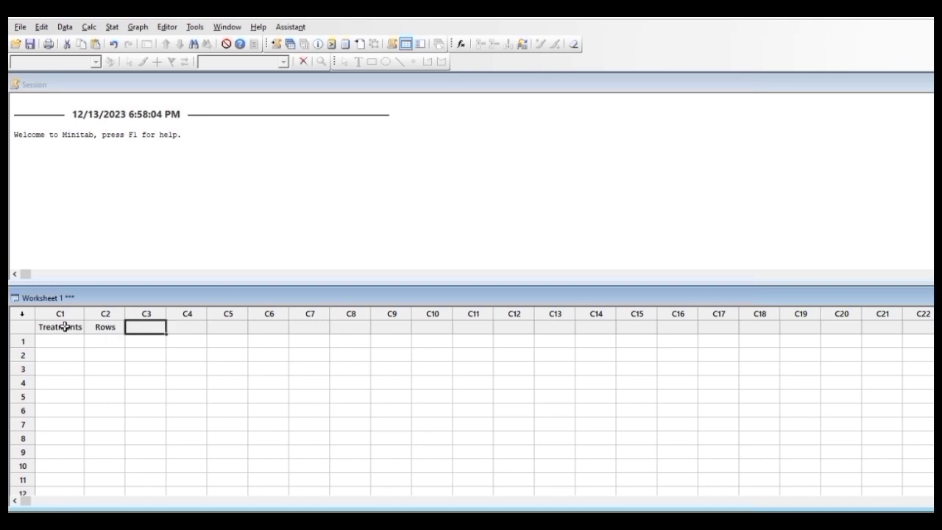
text(C)
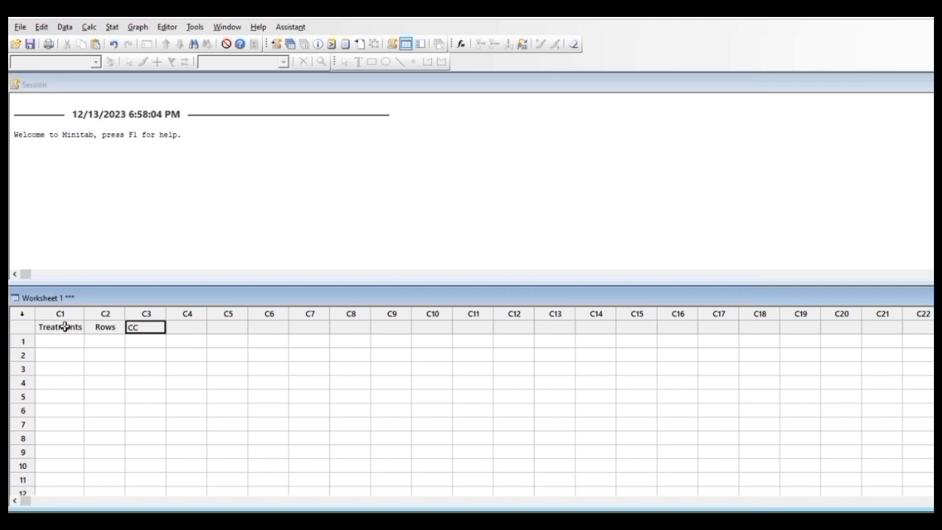
text(olumns)
key(Tab)
text(Data)
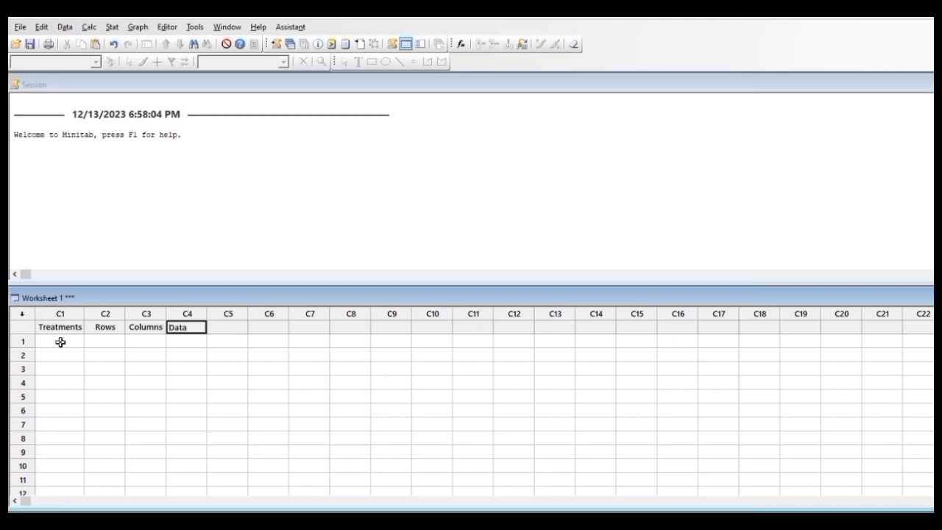
click(60, 342)
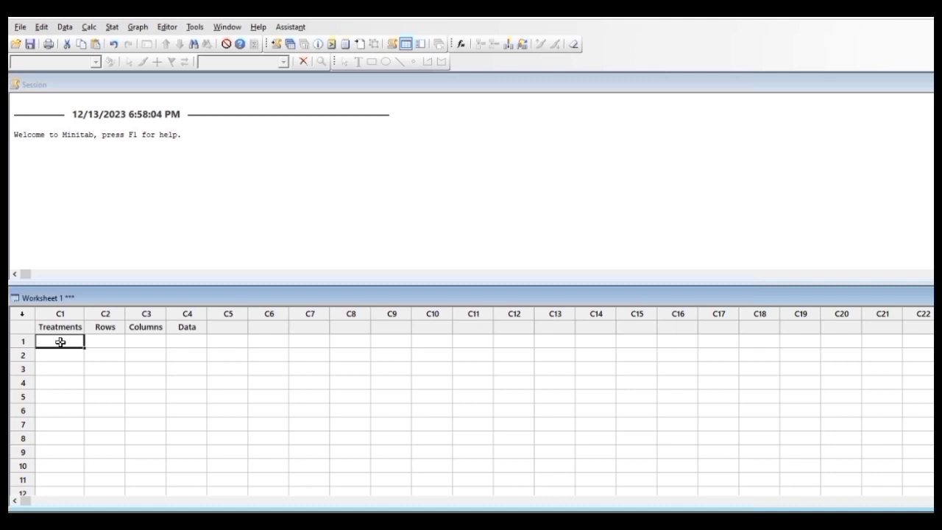
Fill the Treatments column with patterned text values A B C D E, listing each value 5 times and the sequence once.
click(89, 28)
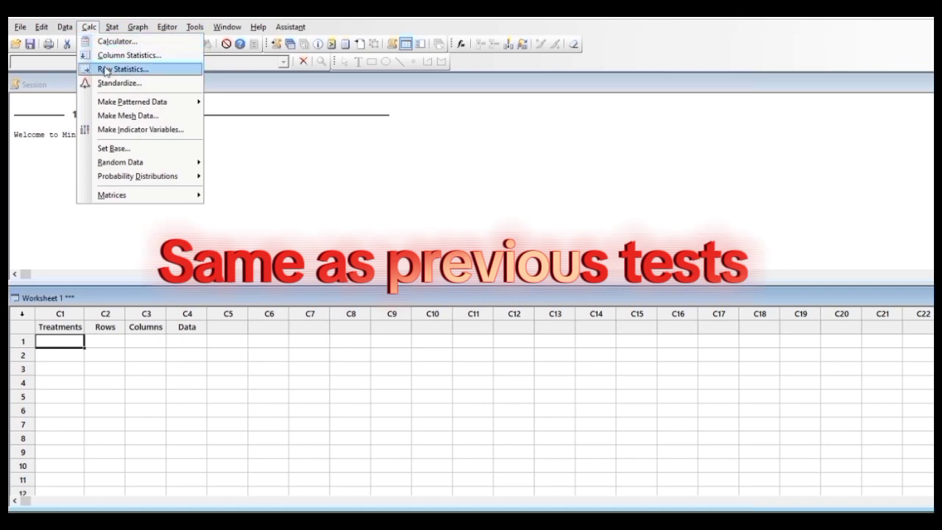
mouse_move(115, 103)
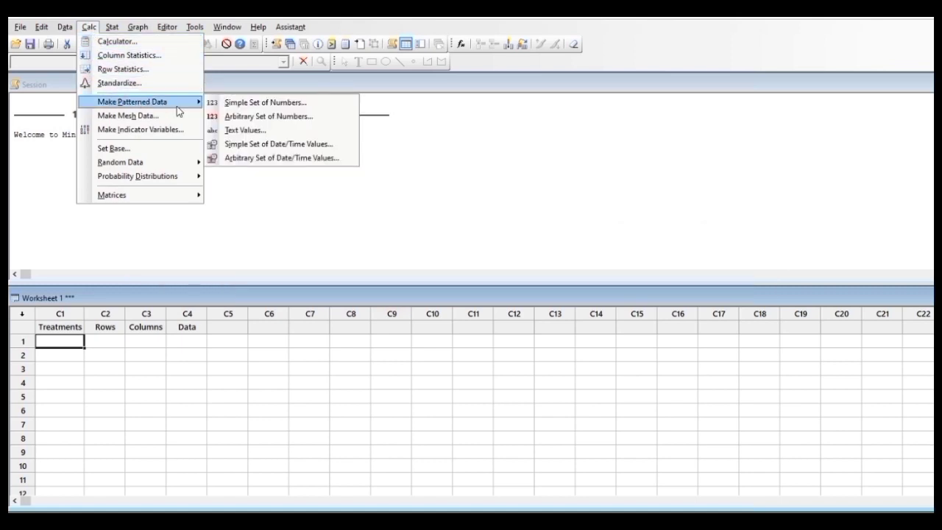
click(230, 130)
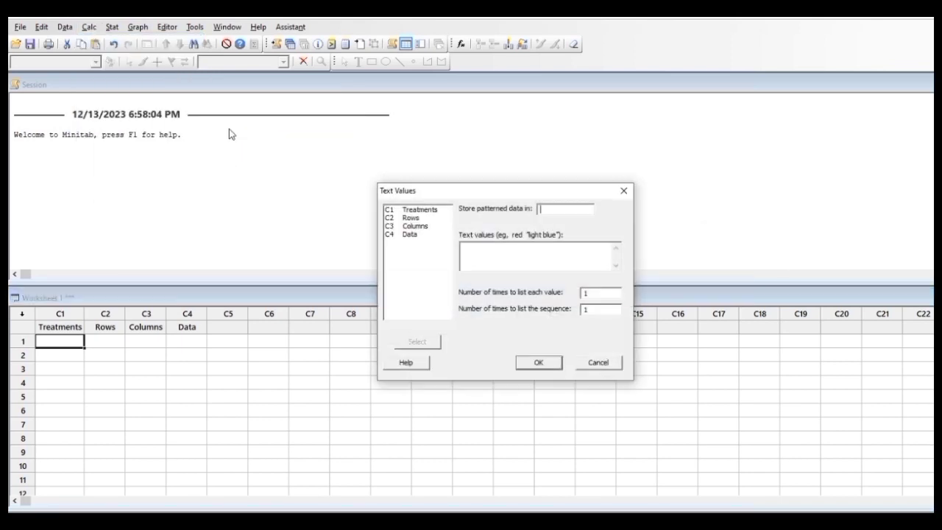
double_click(416, 210)
text(A B C D E)
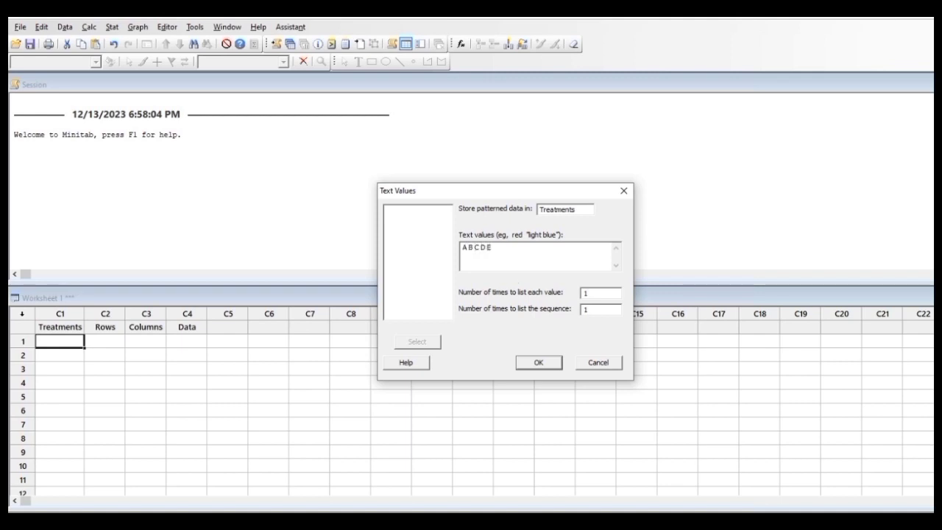
click(596, 293)
key(BackSpace)
text(5)
click(545, 365)
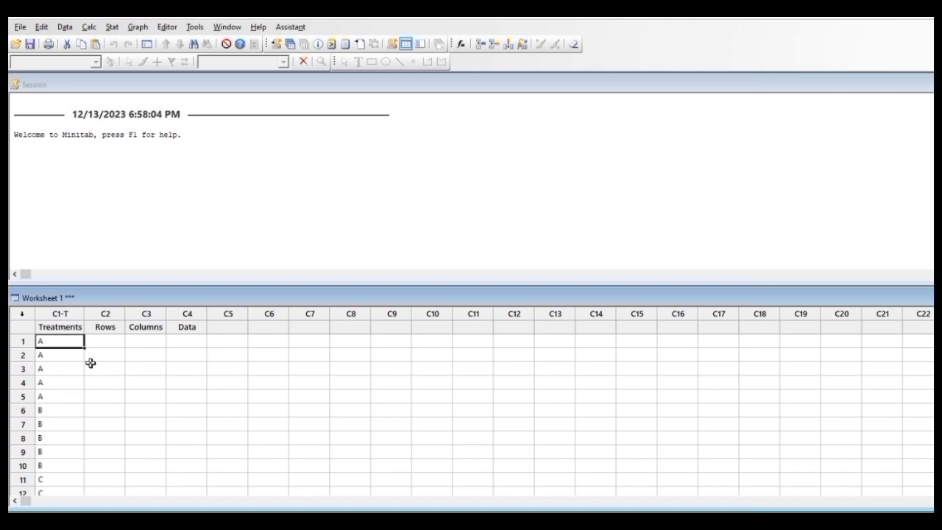
Fill the Rows column with patterned text values 1 2 3 4 5, listing each value once and the sequence 5 times.
click(103, 339)
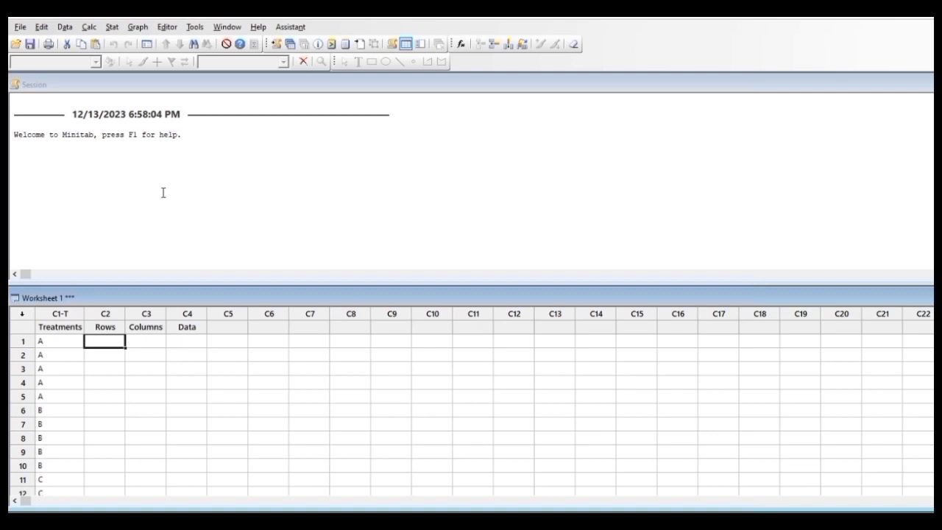
click(89, 30)
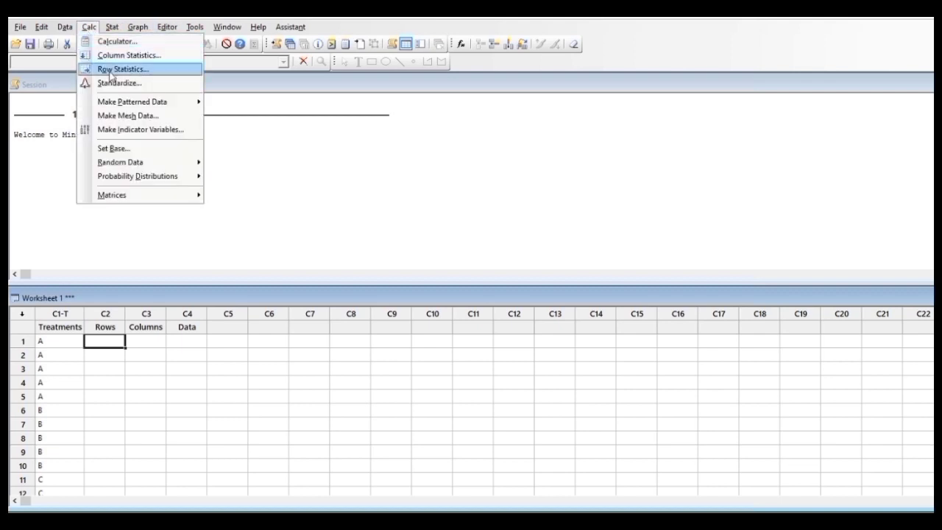
mouse_move(140, 104)
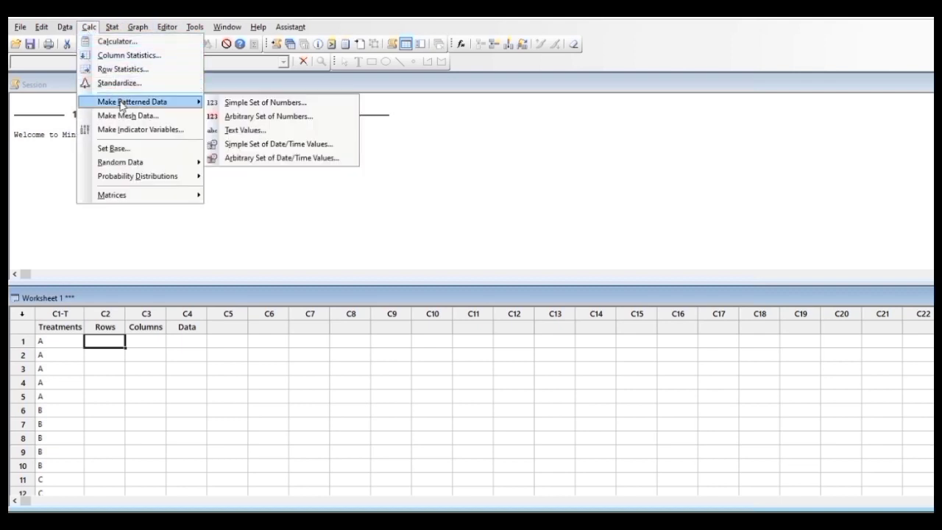
click(247, 130)
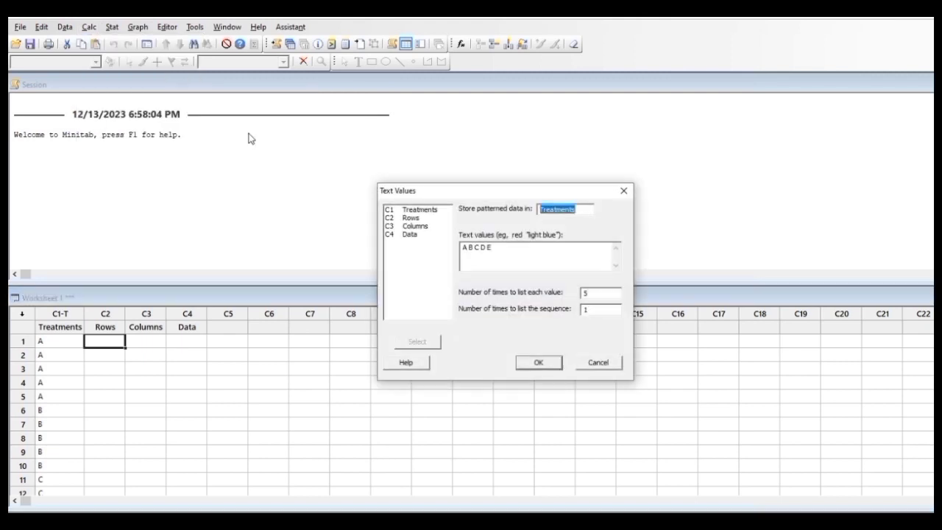
double_click(417, 219)
key(BackSpace)
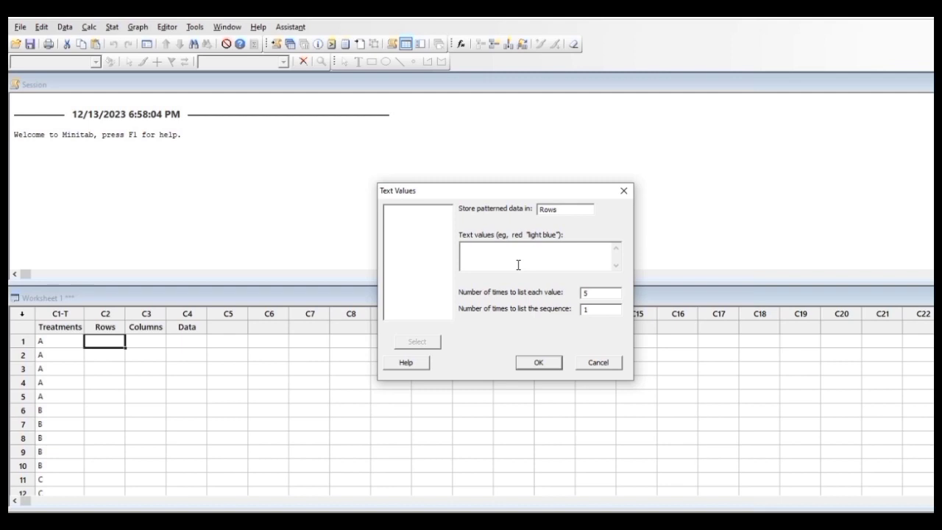
text(1 2 3 4 5)
click(597, 295)
key(BackSpace)
text(1)
click(602, 310)
key(BackSpace)
text(5)
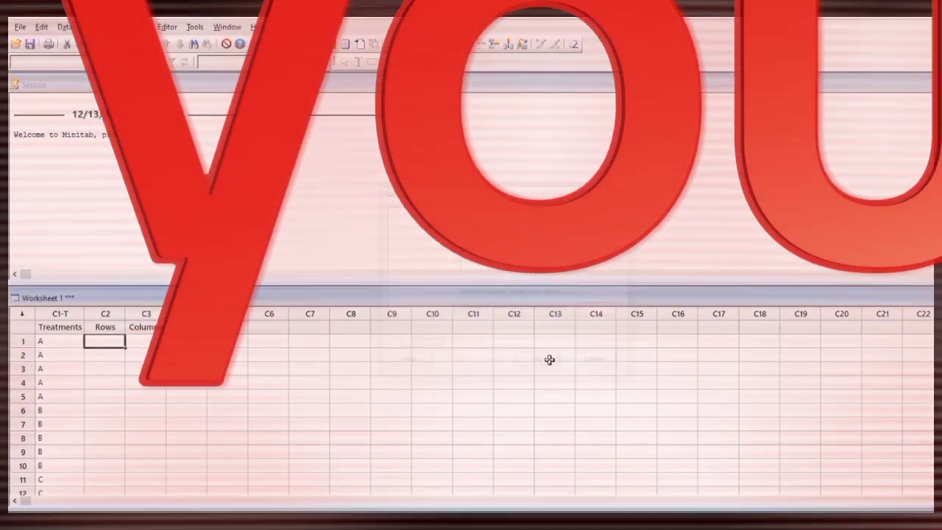
click(548, 359)
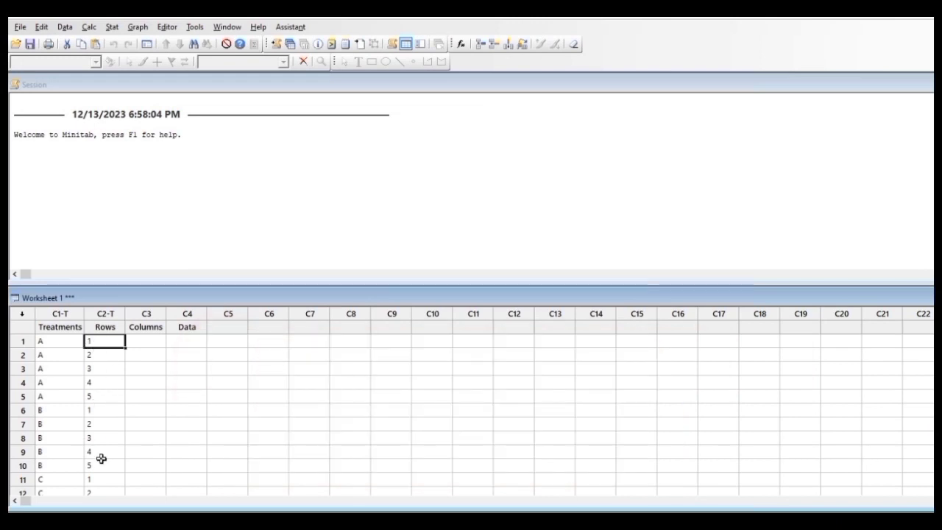
Enter the first two observations for treatment A: Columns 1 with Data 24, and Columns 5 with Data 36.
click(140, 342)
text(1)
click(183, 344)
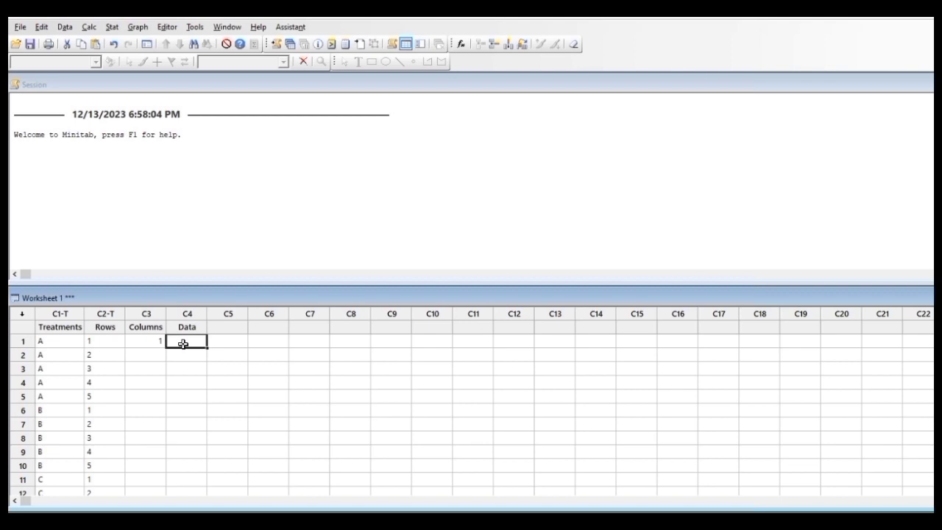
text(24)
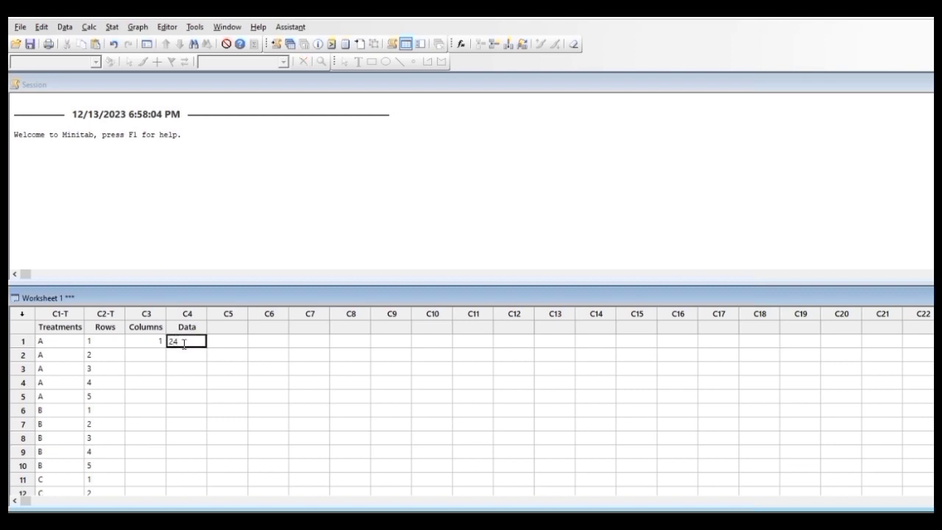
key(Return)
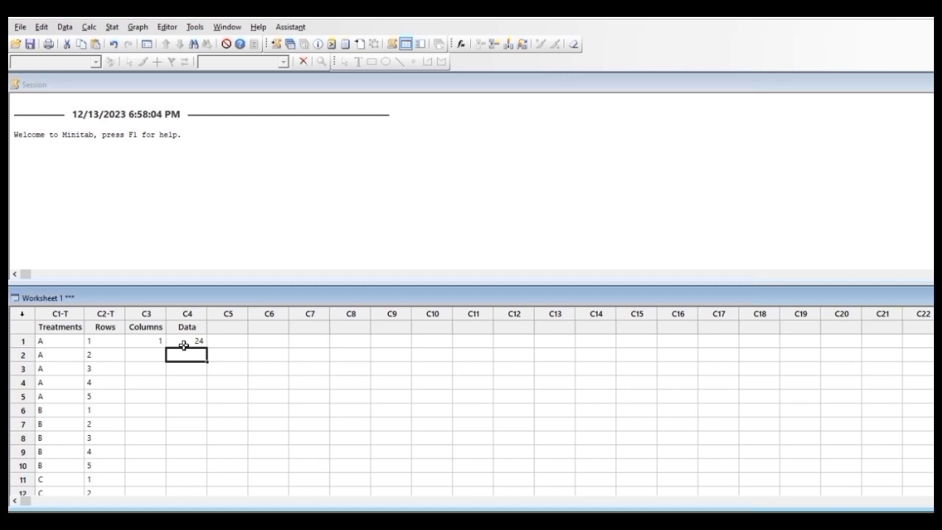
key(Left)
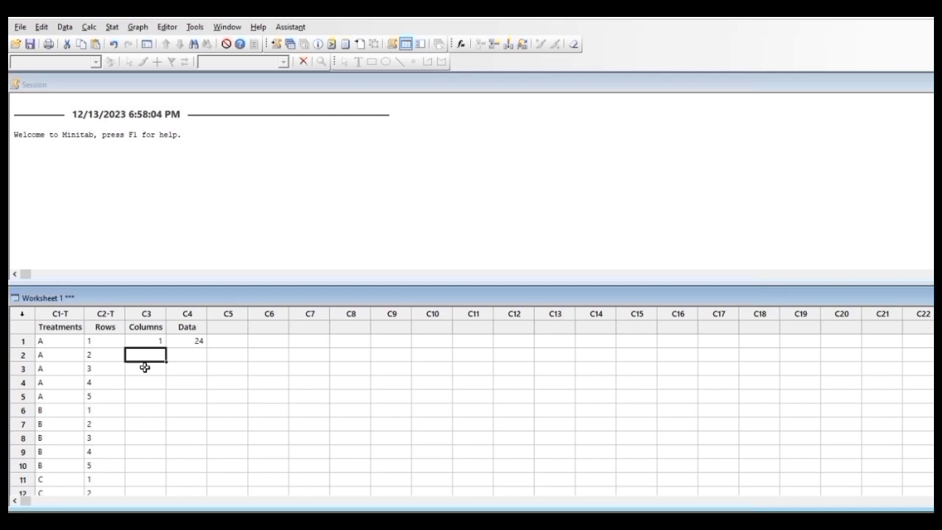
text(5)
click(185, 355)
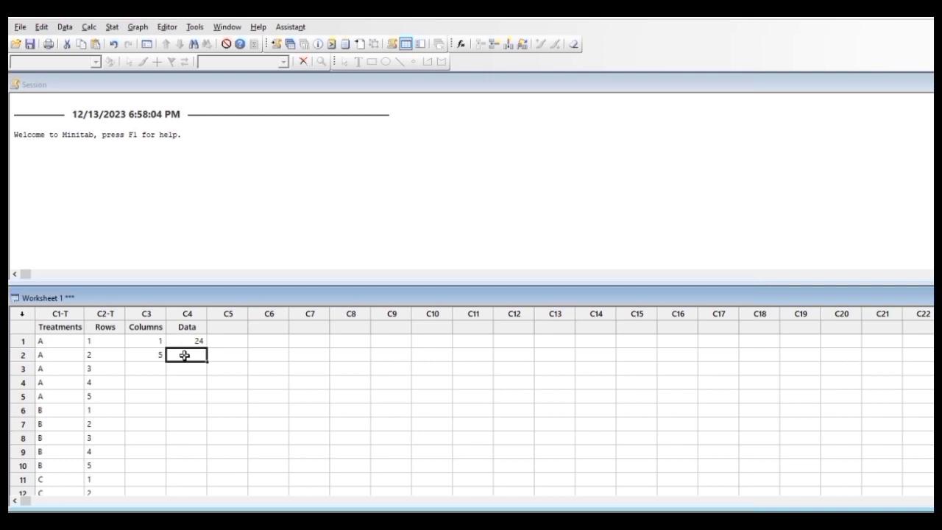
text(36)
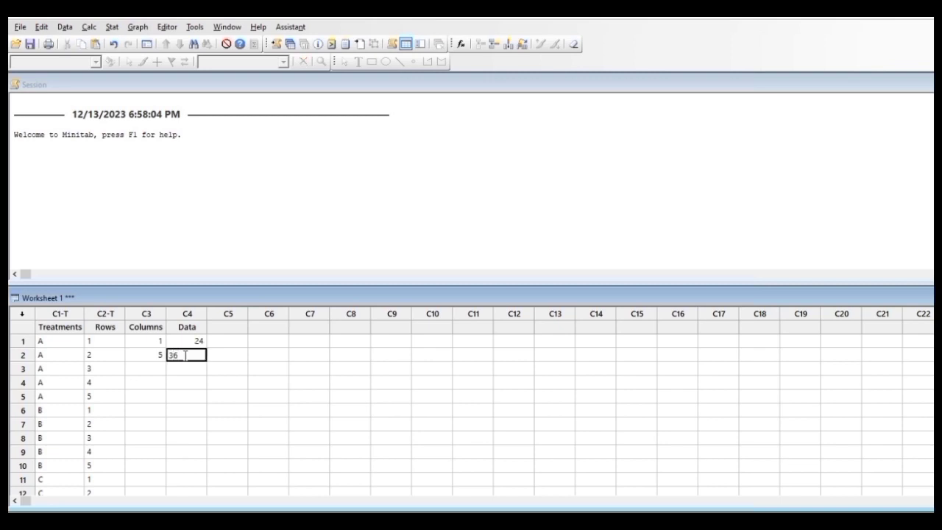
click(184, 356)
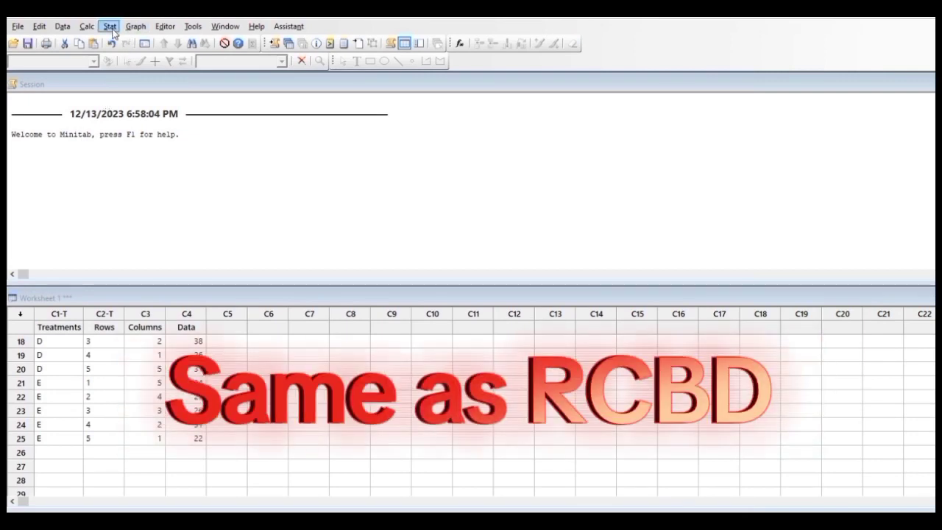
Set up a general linear model with Data as the response and Treatments, Rows and Columns as factors.
click(111, 27)
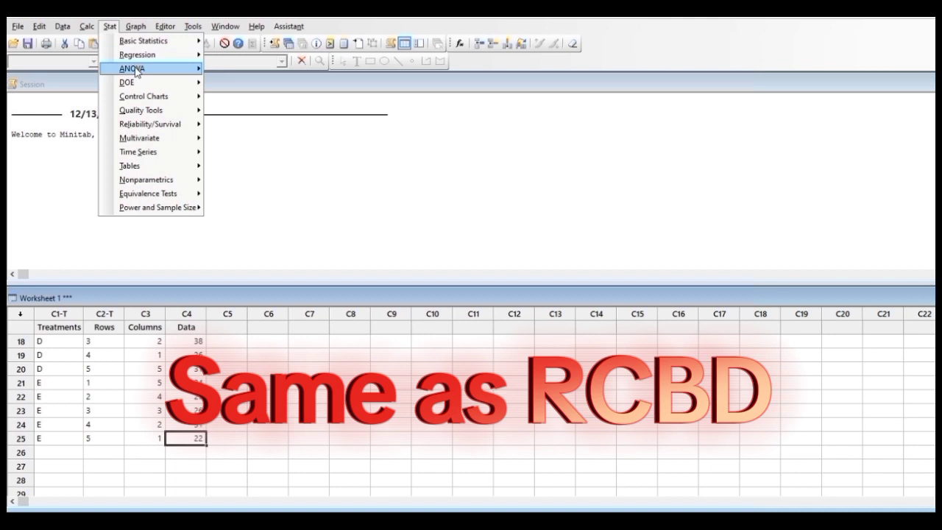
mouse_move(136, 71)
mouse_move(262, 114)
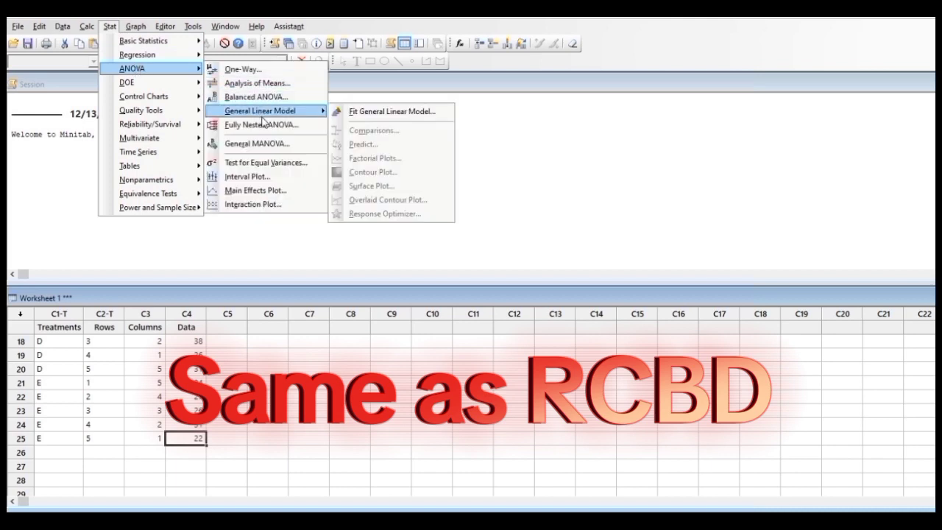
click(365, 111)
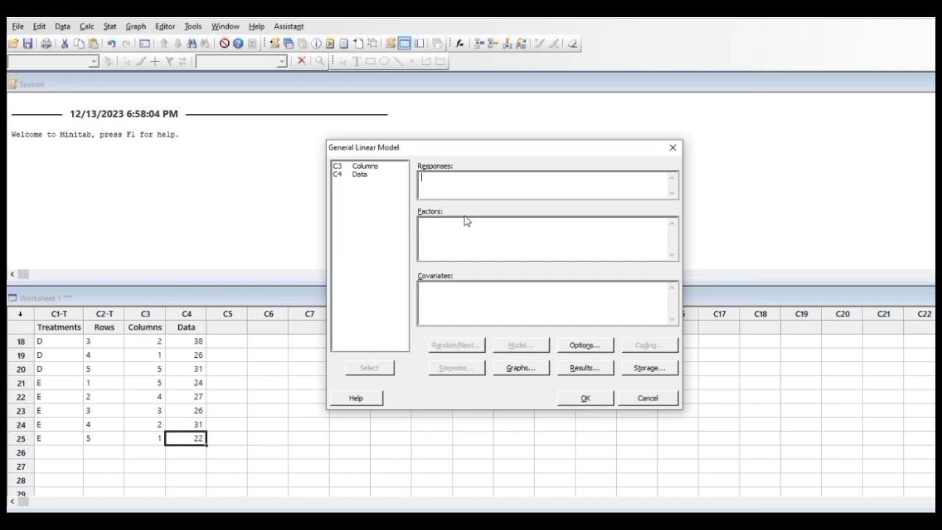
double_click(361, 176)
click(440, 232)
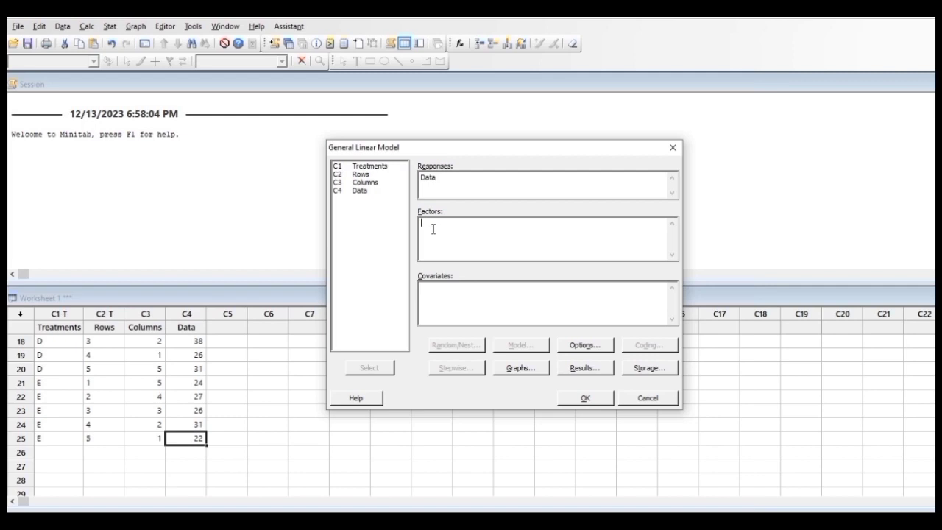
click(363, 167)
double_click(364, 167)
double_click(362, 174)
double_click(368, 182)
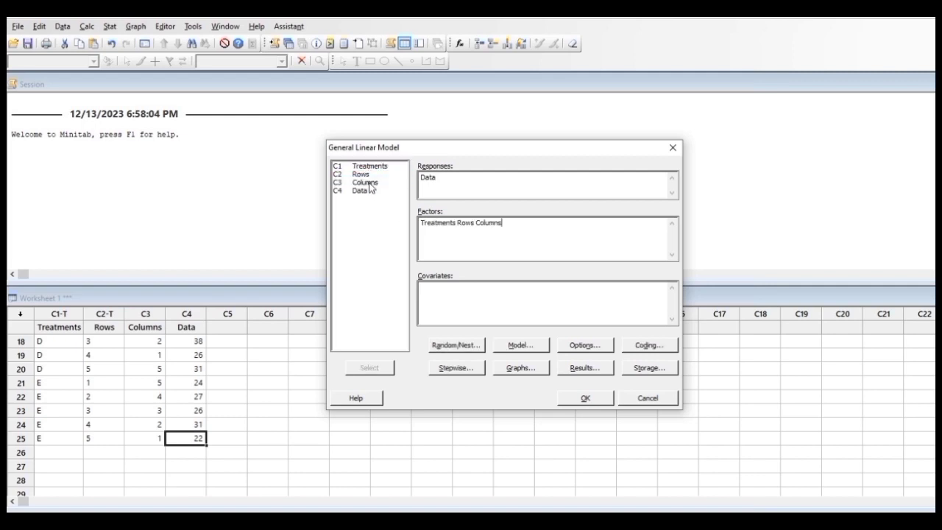
Check the terms in the model, then fit the general linear model and view its Analysis of Variance table.
click(532, 346)
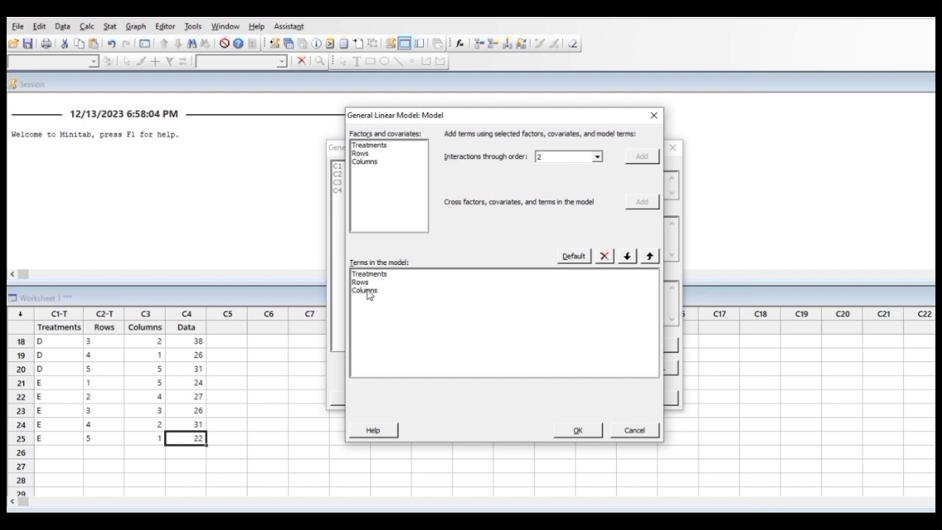
click(653, 114)
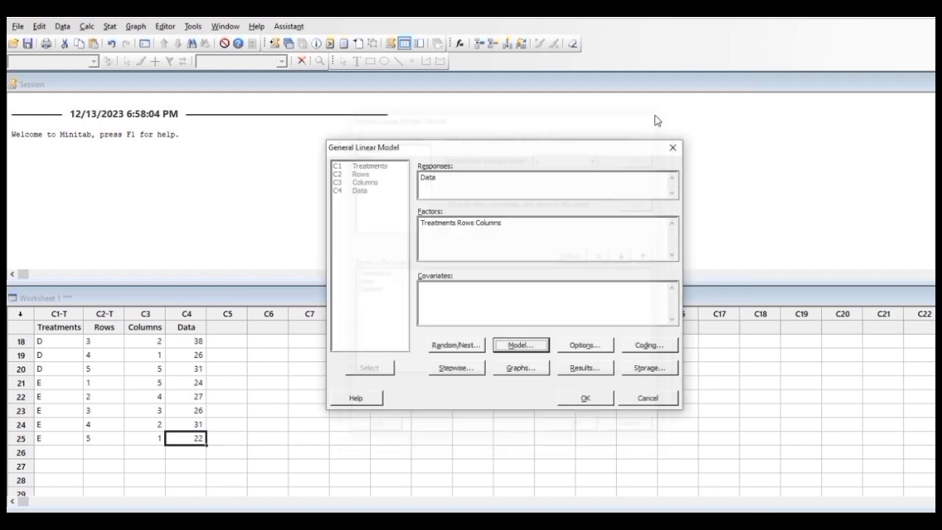
click(584, 400)
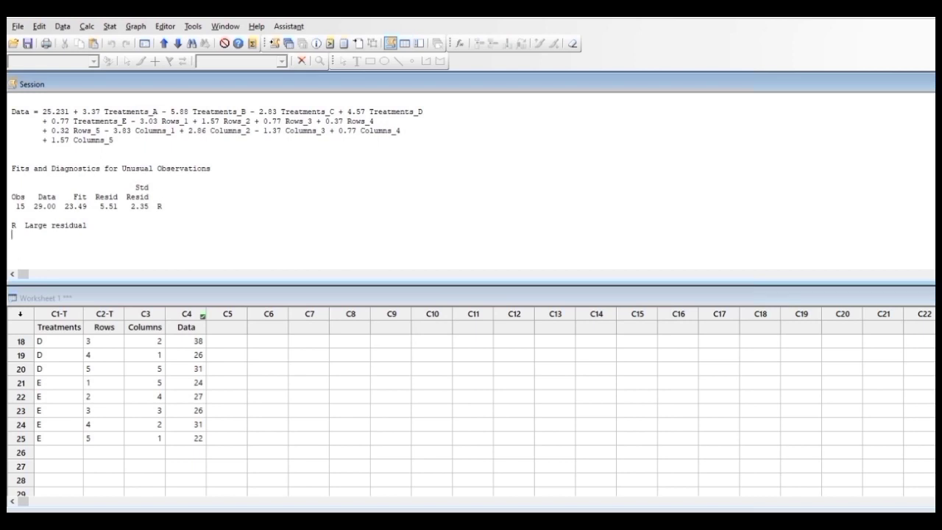
scroll(12, 234, up, 10)
scroll(12, 118, up, 3)
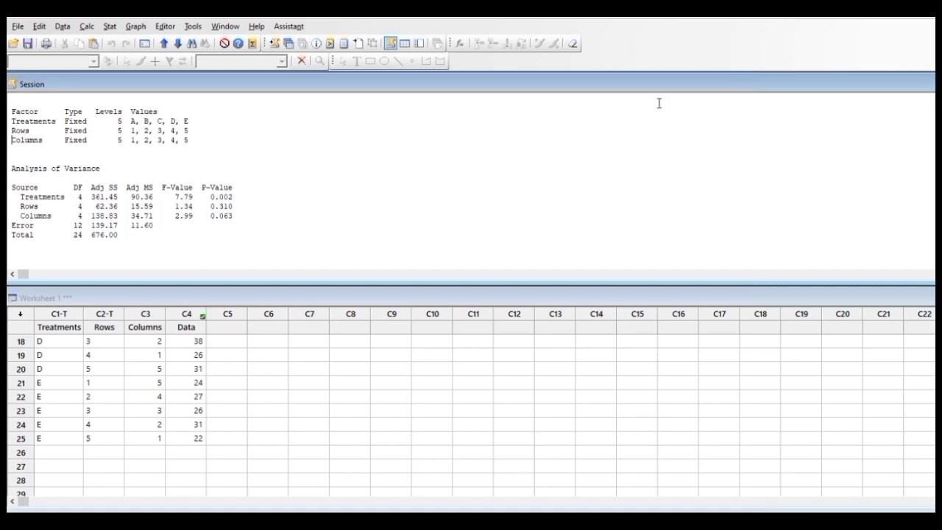
Run Tukey and Fisher pairwise comparisons of Data on the fitted model for Treatments, Rows and Columns.
click(114, 28)
mouse_move(168, 71)
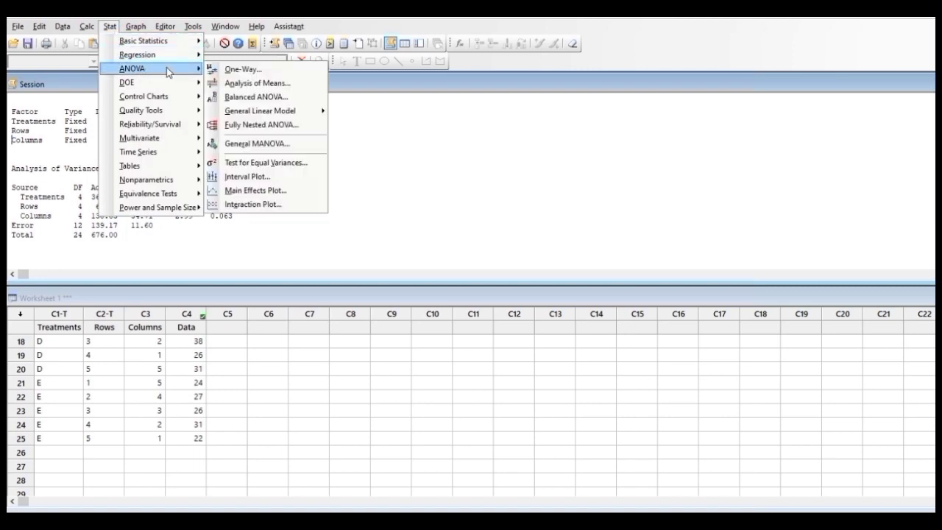
mouse_move(257, 112)
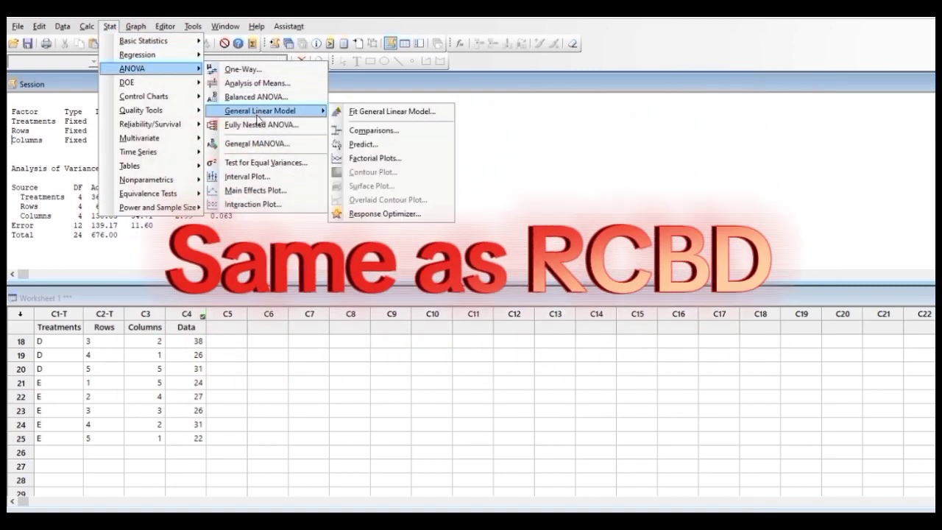
click(364, 131)
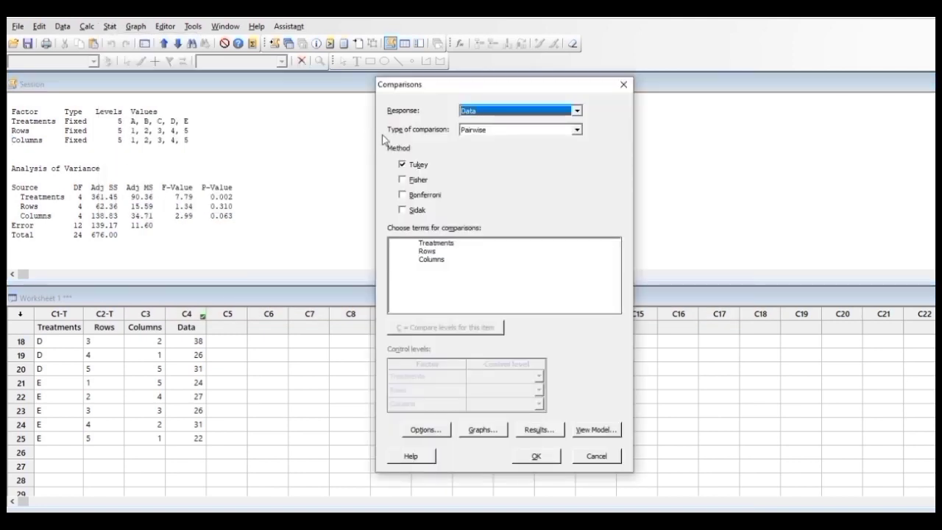
click(402, 180)
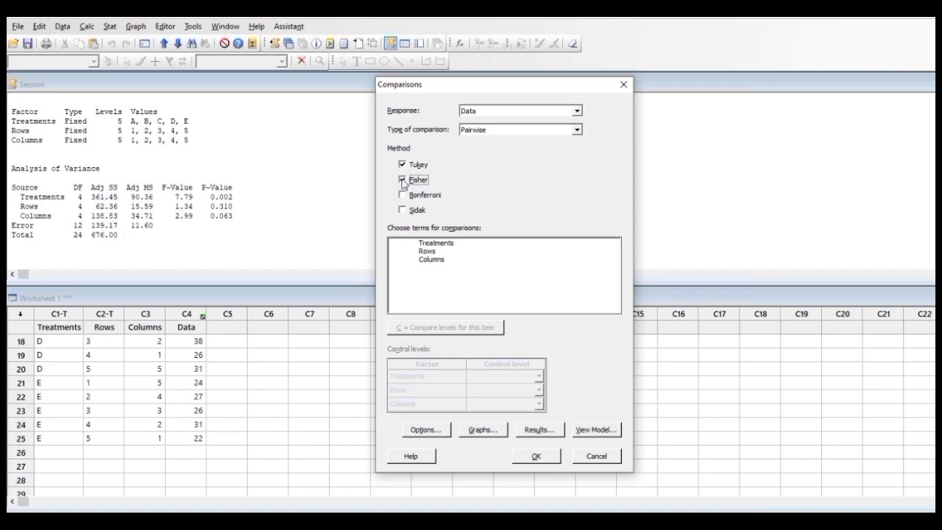
click(426, 245)
click(427, 253)
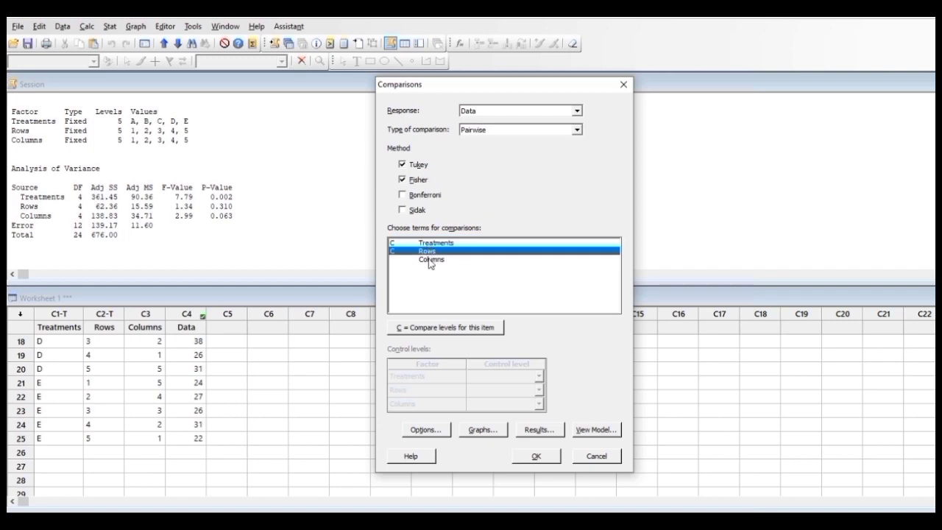
click(430, 262)
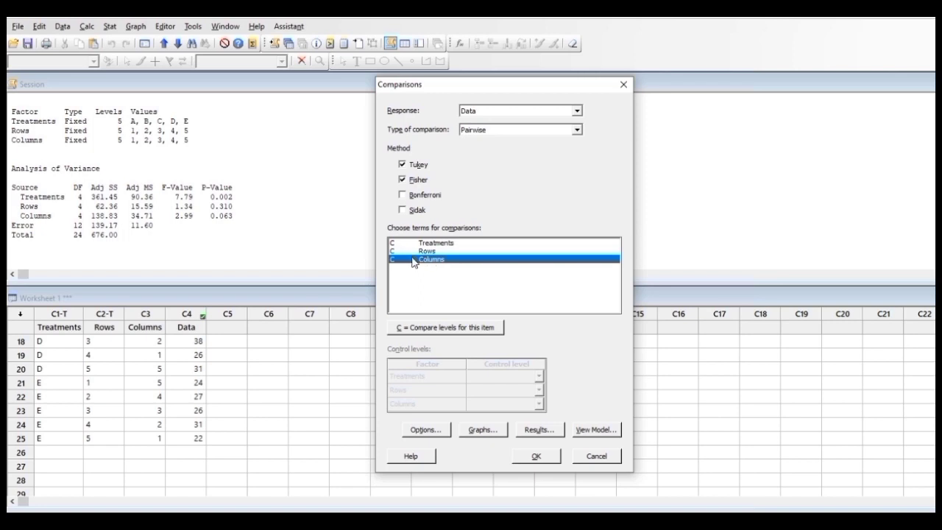
click(535, 456)
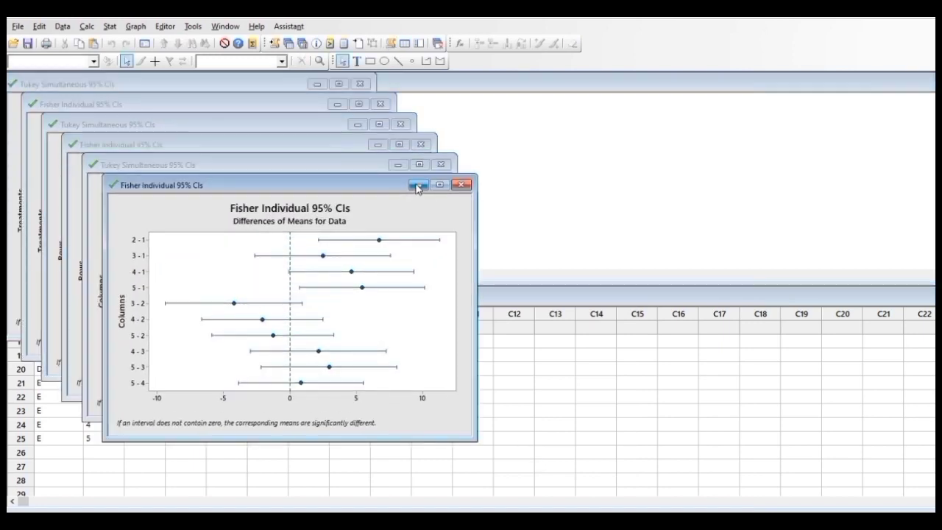
Minimize the six Tukey and Fisher confidence interval graphs and go back through the grouping tables in the session output.
click(398, 166)
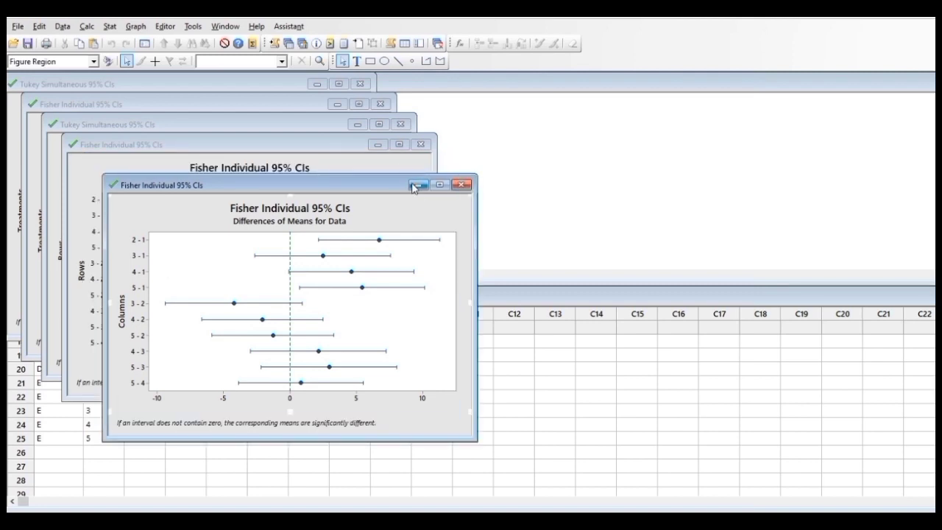
click(415, 184)
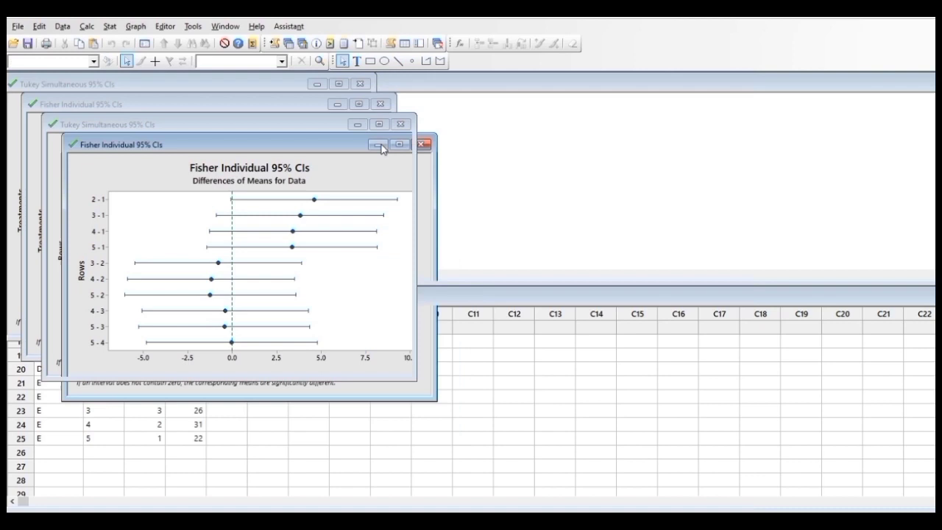
click(379, 145)
click(359, 125)
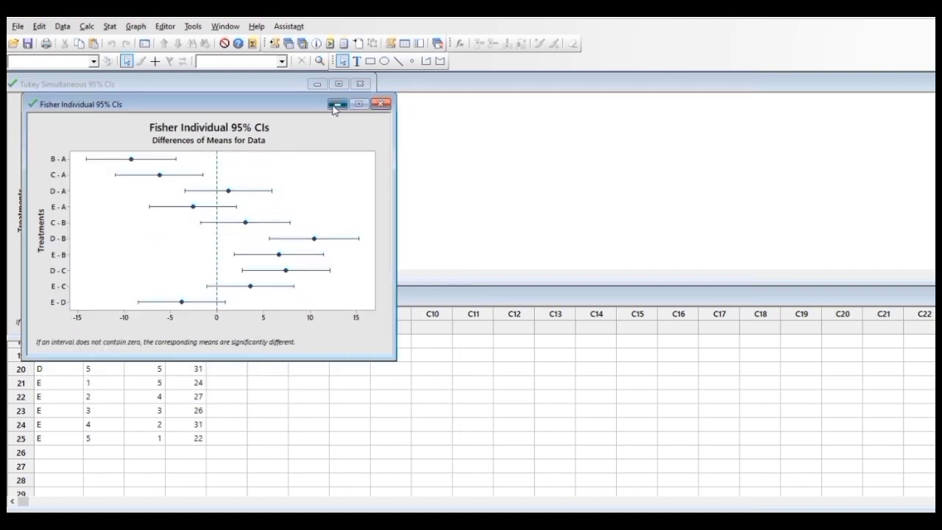
click(336, 106)
click(318, 85)
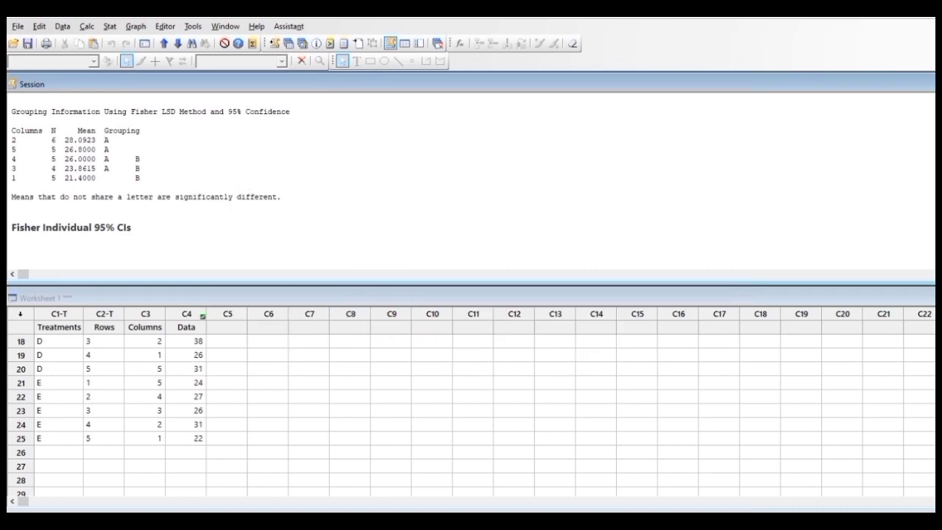
scroll(221, 177, up, 10)
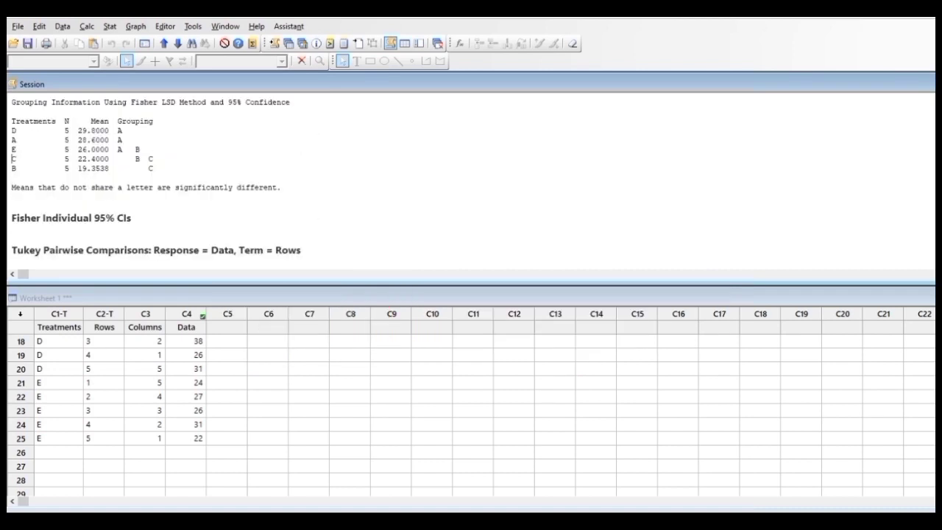